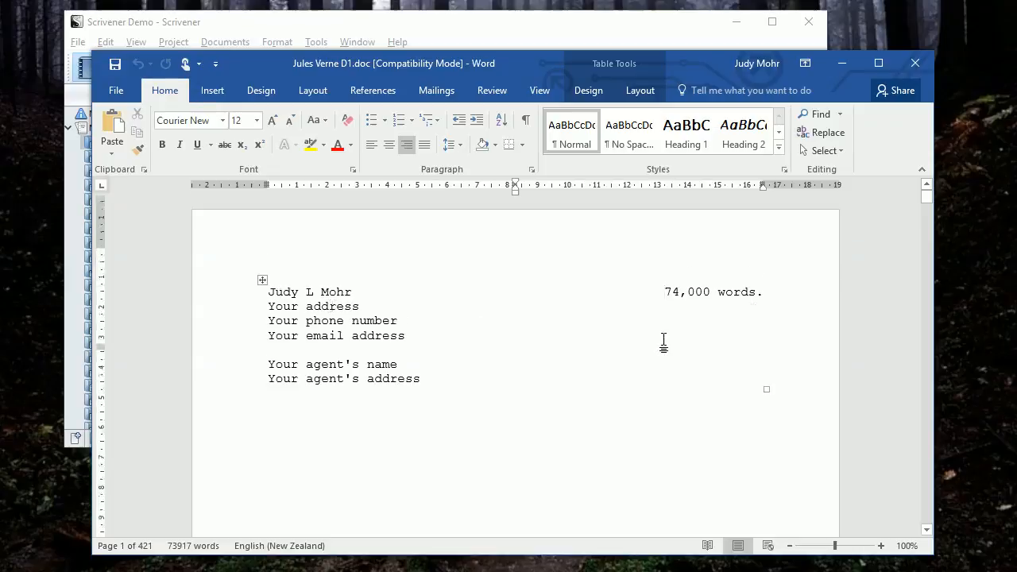
# Review the manuscript's title page, running header and Chapter One opening in Word, close the document and return to the Scrivener project.
pyautogui.scroll(-5, 664, 343)
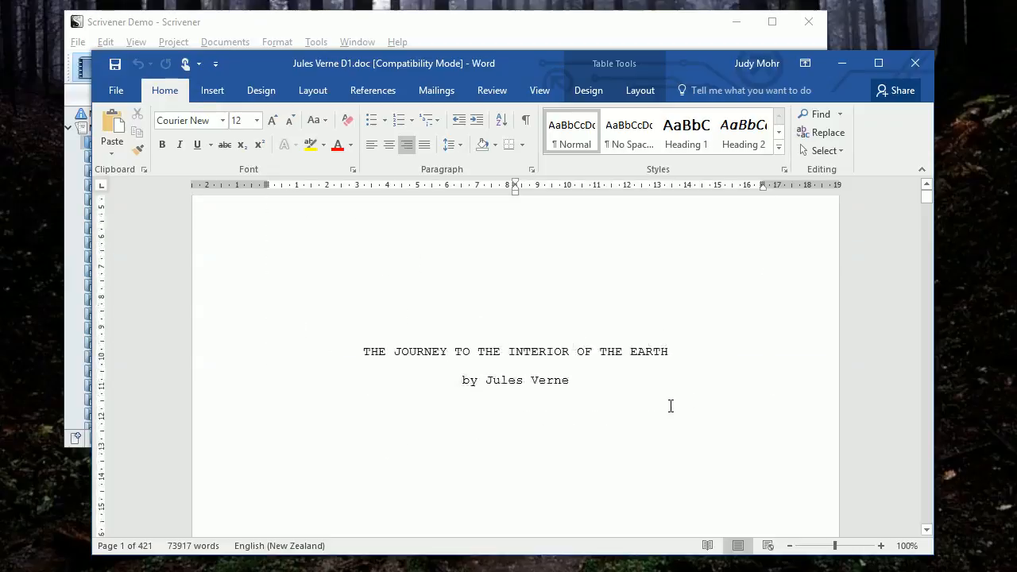
pyautogui.scroll(-4, 670, 406)
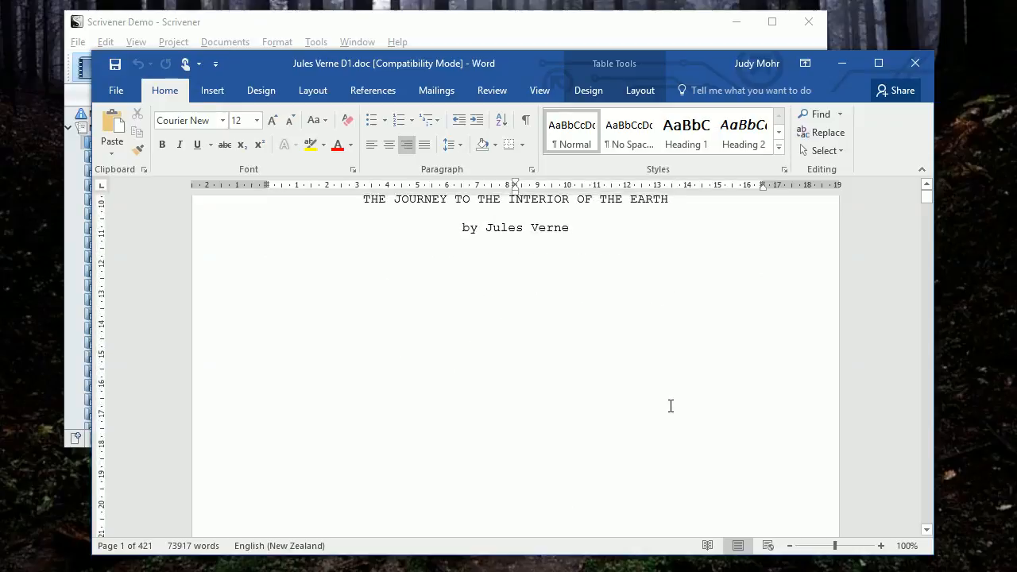
pyautogui.scroll(-15, 671, 406)
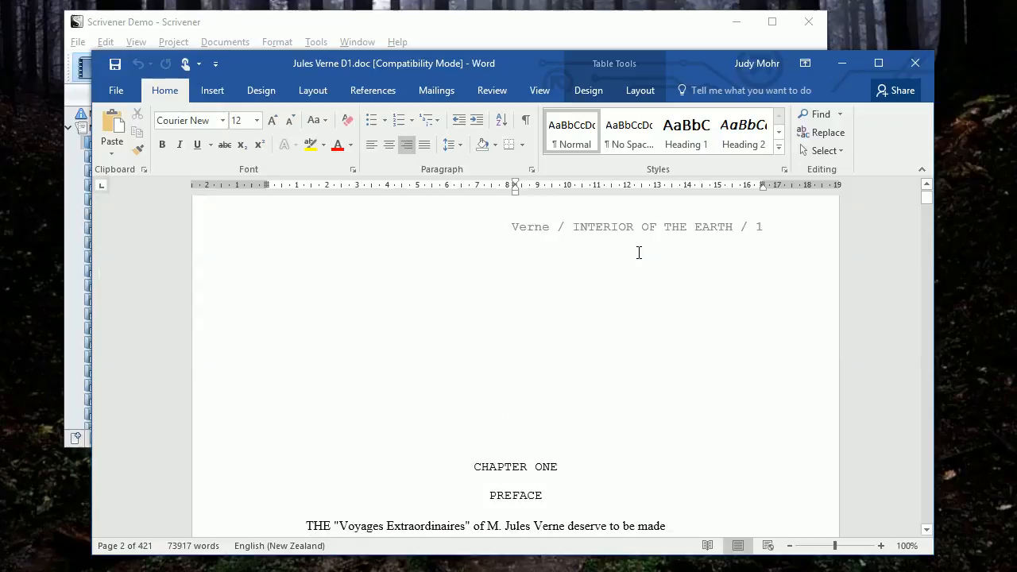
pyautogui.scroll(-4, 639, 253)
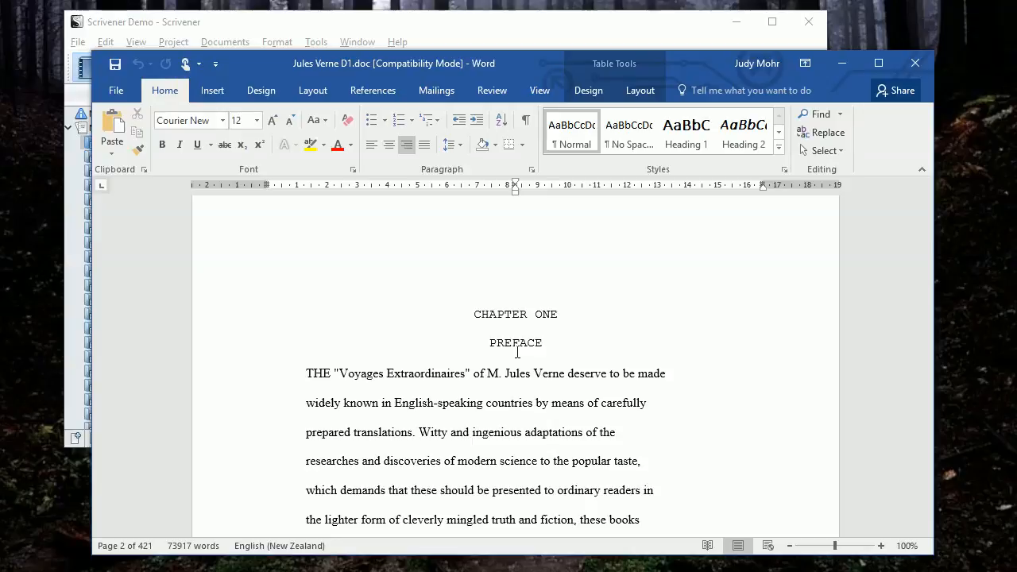
pyautogui.click(914, 63)
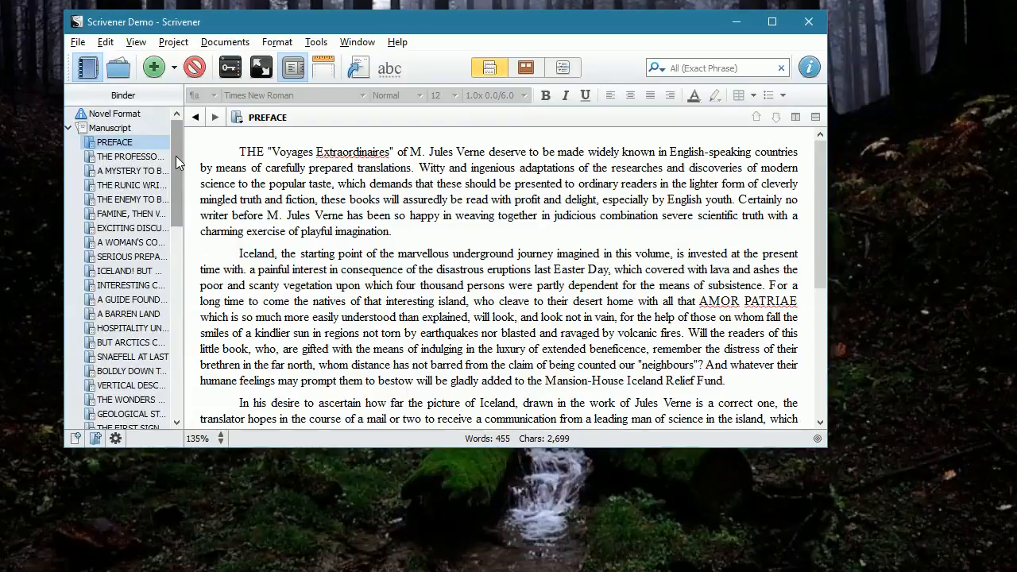
pyautogui.moveTo(177, 163); pyautogui.dragTo(156, 151)
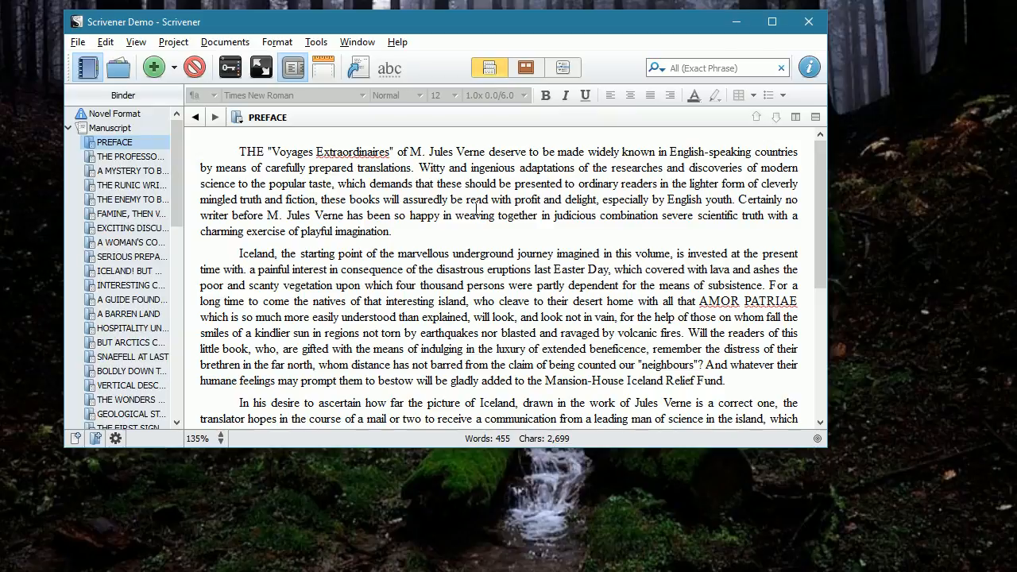
# Base the compile settings on Standard Manuscript Format and include the text of the Level 1+ folders.
pyautogui.click(358, 68)
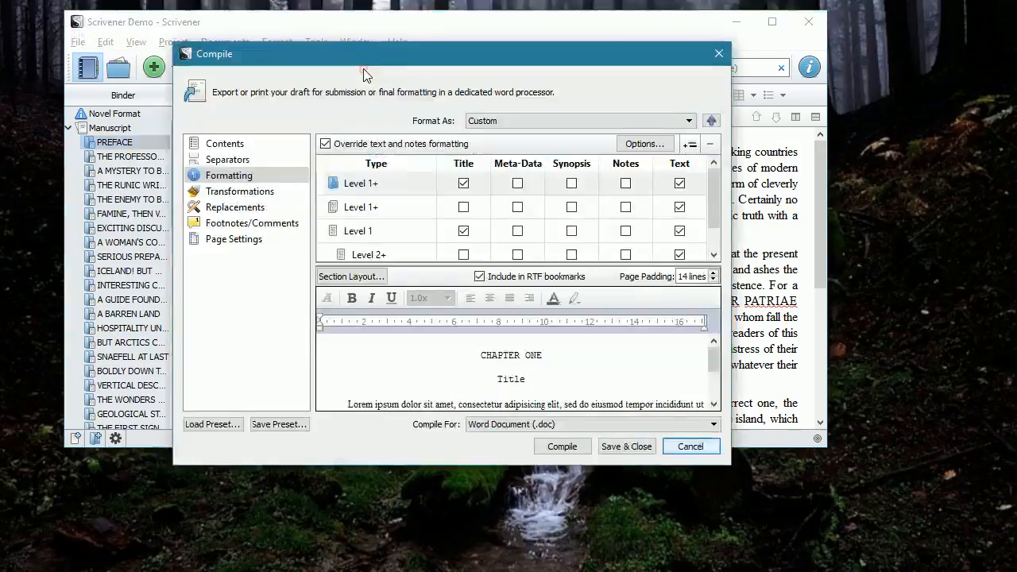
pyautogui.click(513, 120)
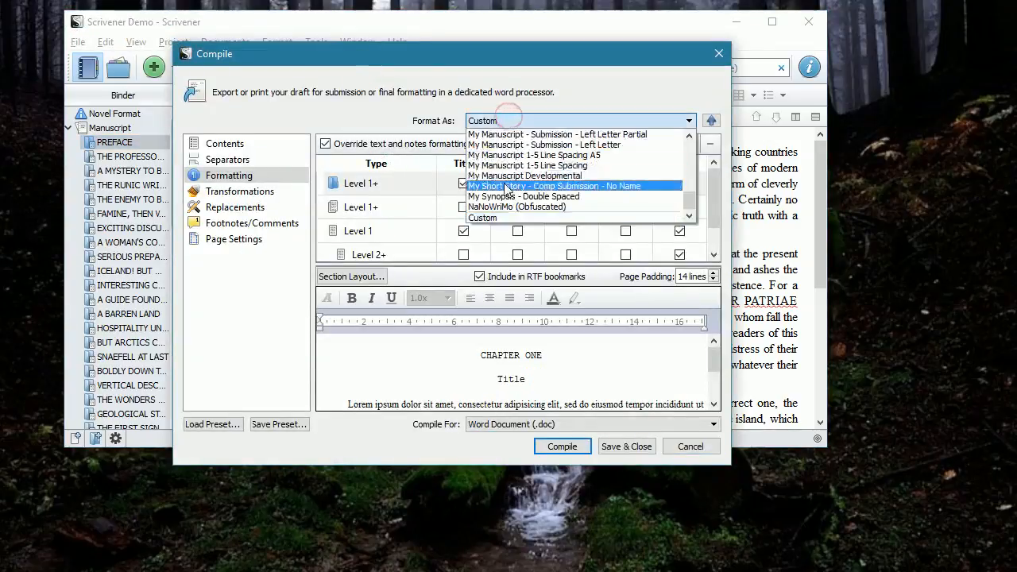
pyautogui.scroll(10, 505, 189)
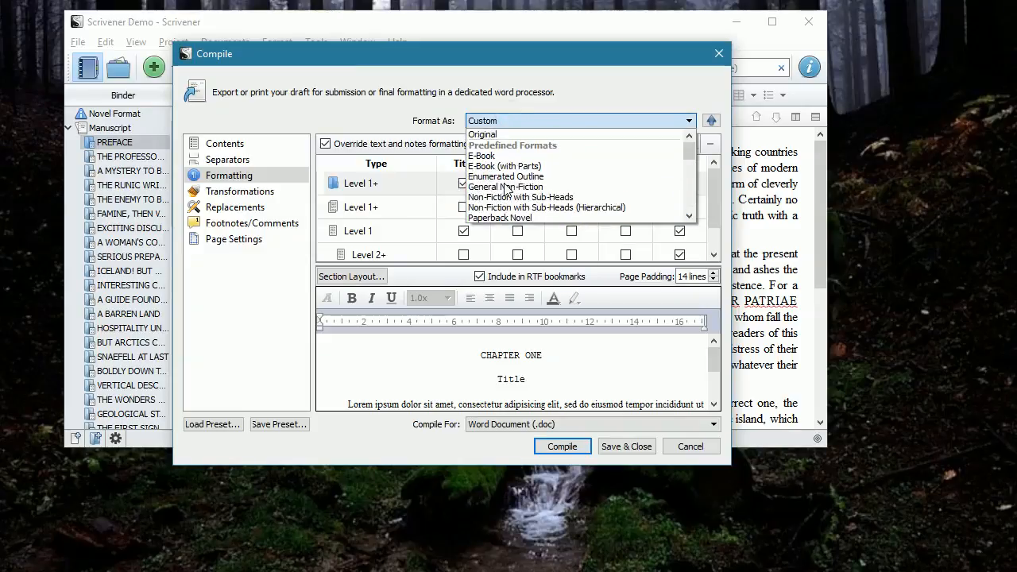
pyautogui.scroll(-3, 501, 162)
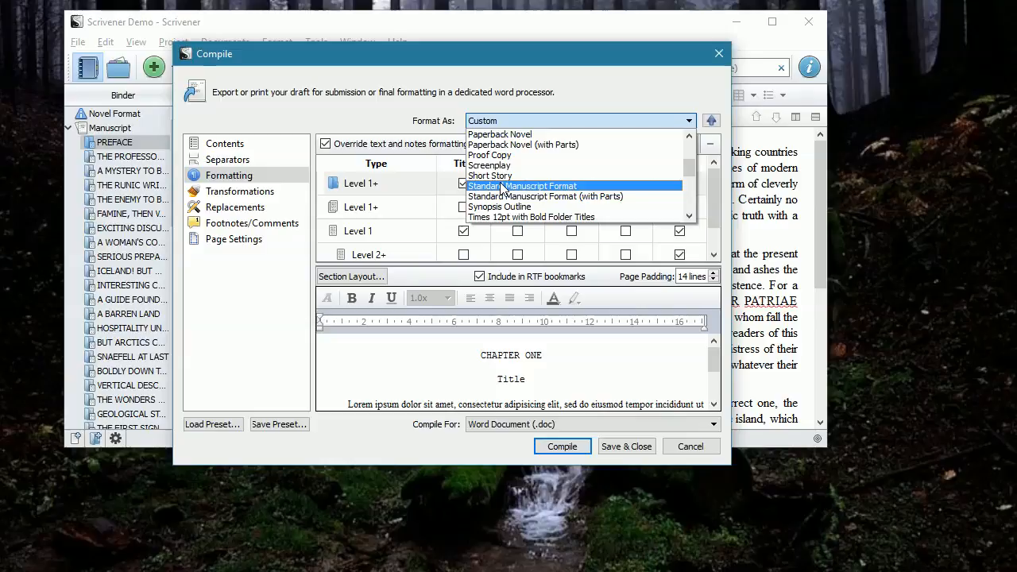
pyautogui.click(501, 187)
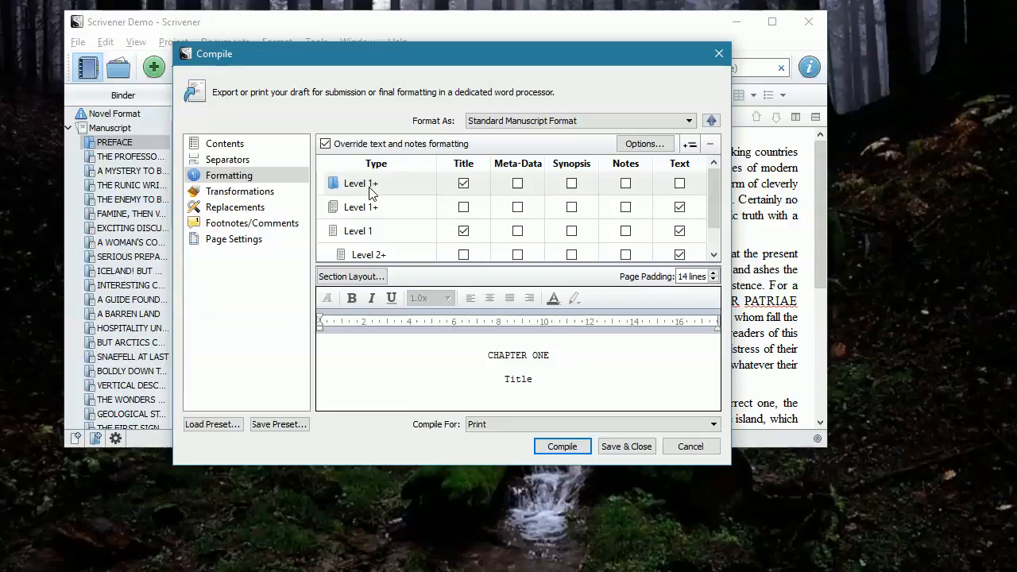
pyautogui.click(680, 184)
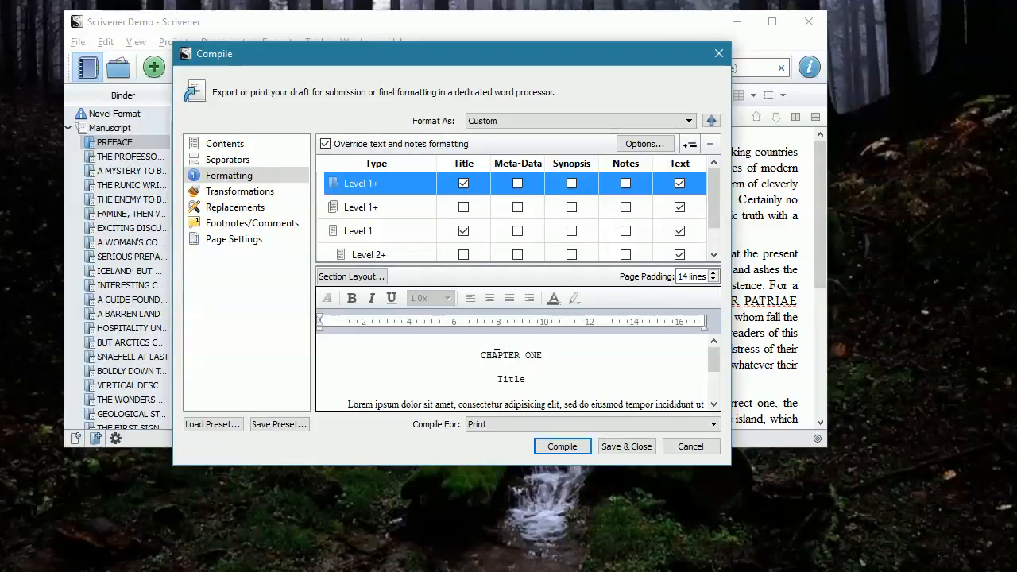
# Set the font of the CHAPTER ONE heading for Level 1+ folders to Times New Roman.
pyautogui.tripleClick(477, 355)
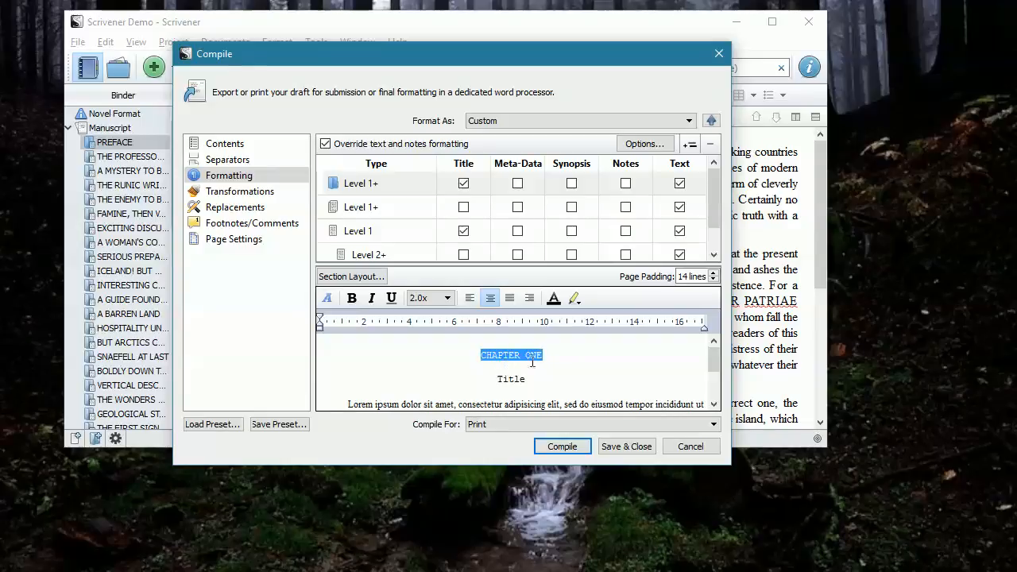
pyautogui.click(327, 300)
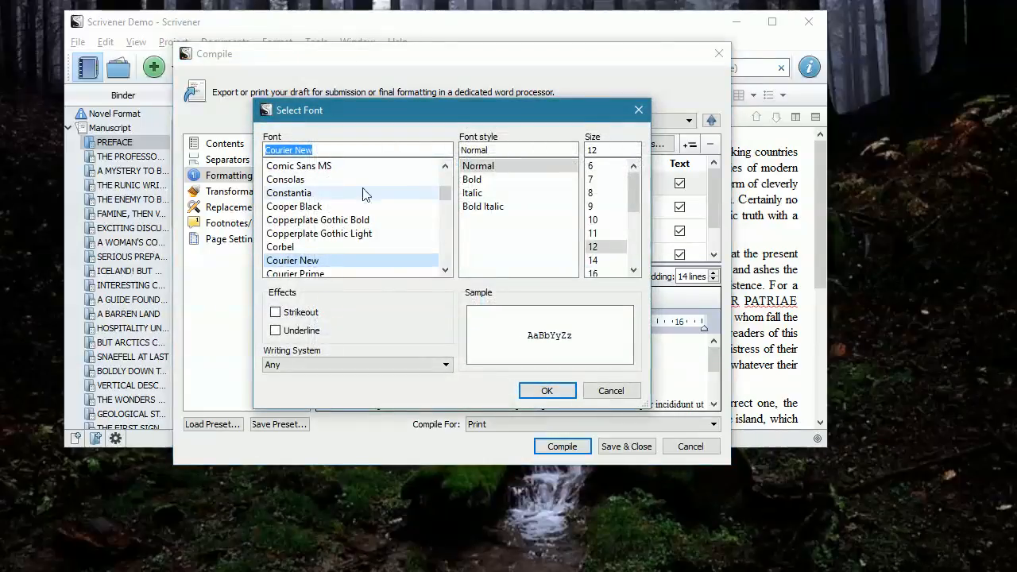
pyautogui.click(324, 152)
pyautogui.moveTo(324, 153); pyautogui.dragTo(269, 165)
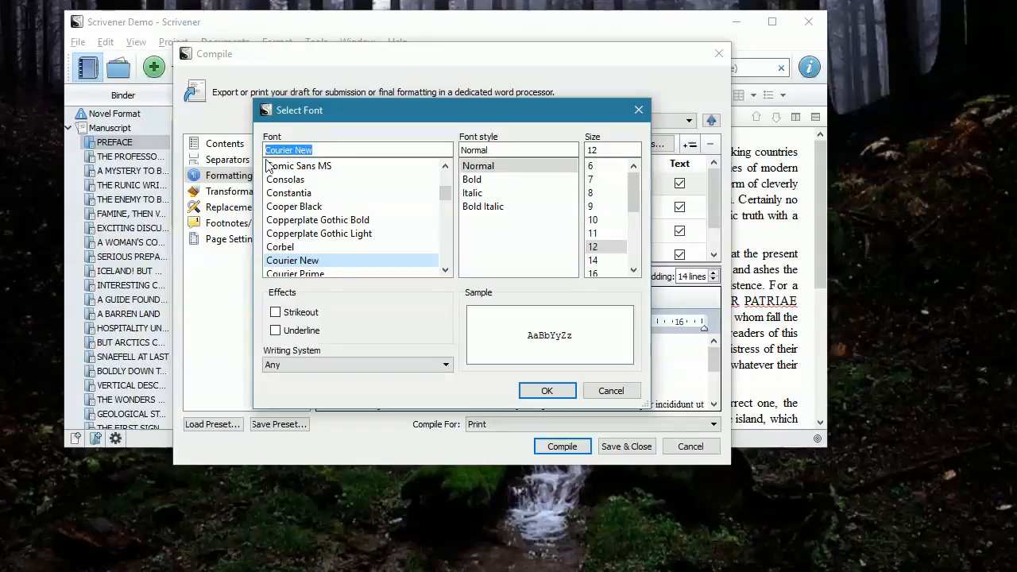
pyautogui.write('ti')
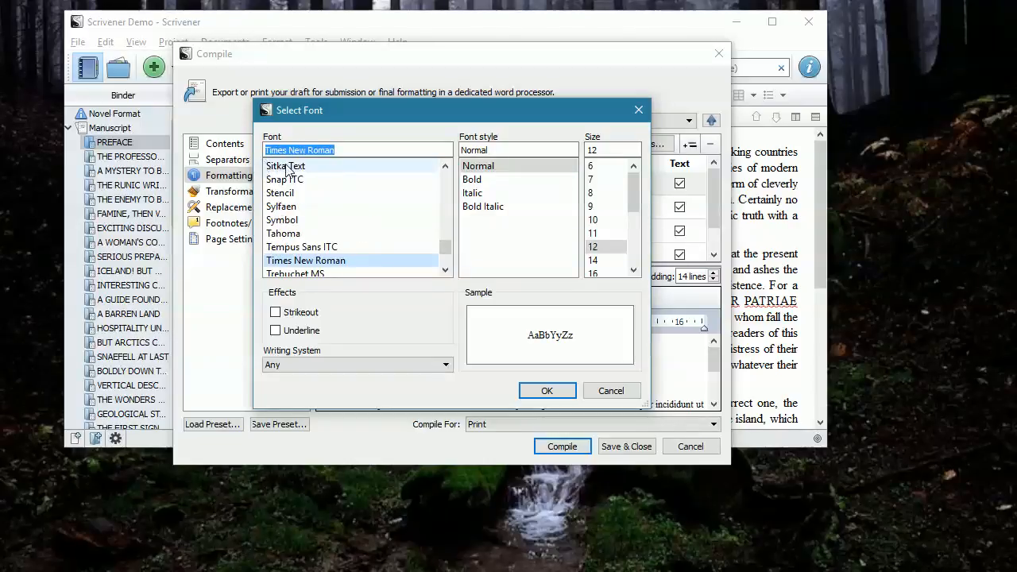
pyautogui.click(300, 151)
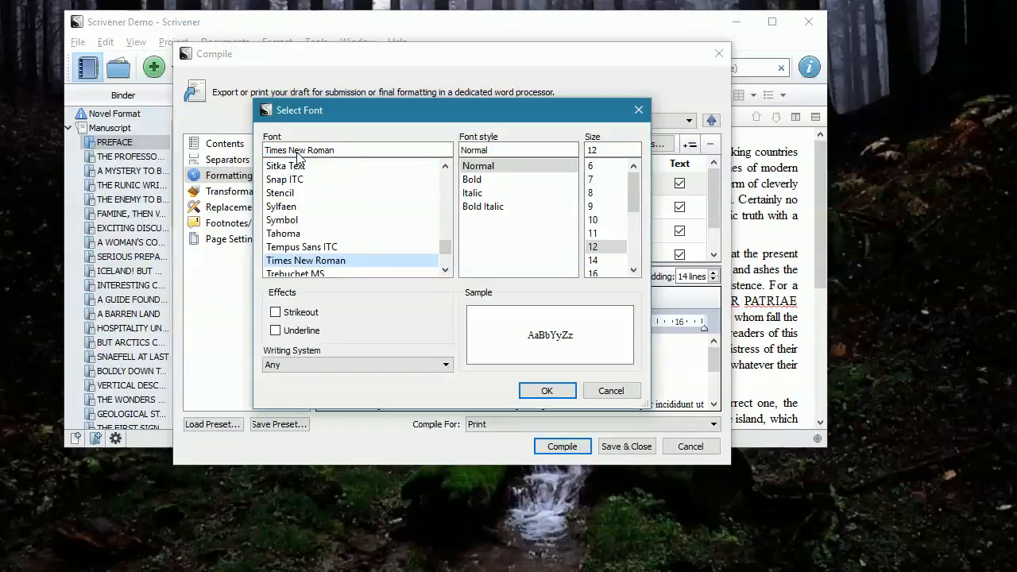
pyautogui.click(548, 391)
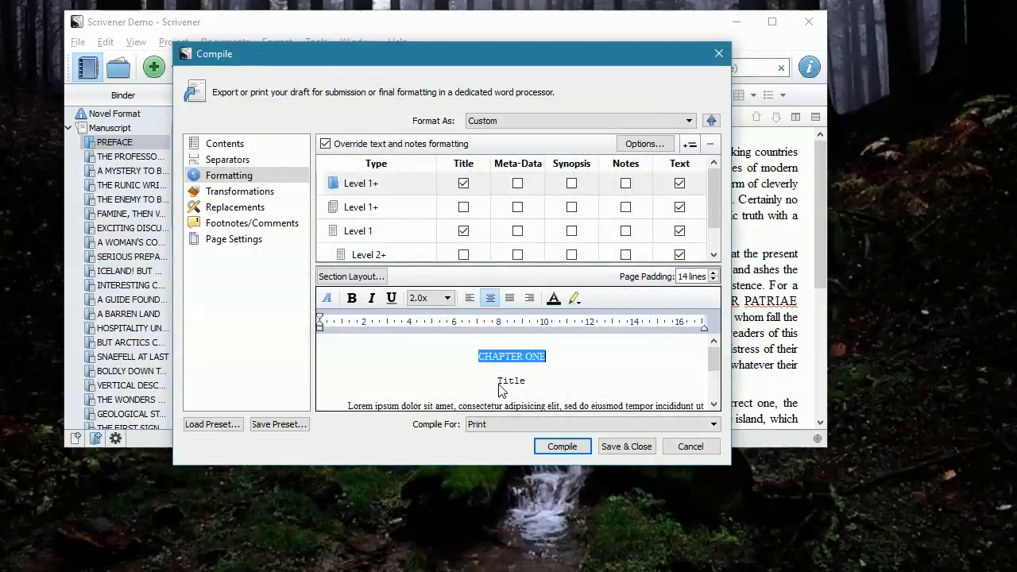
# Change the Title line of the Level 1+ folders to Times New Roman as well.
pyautogui.click(501, 384)
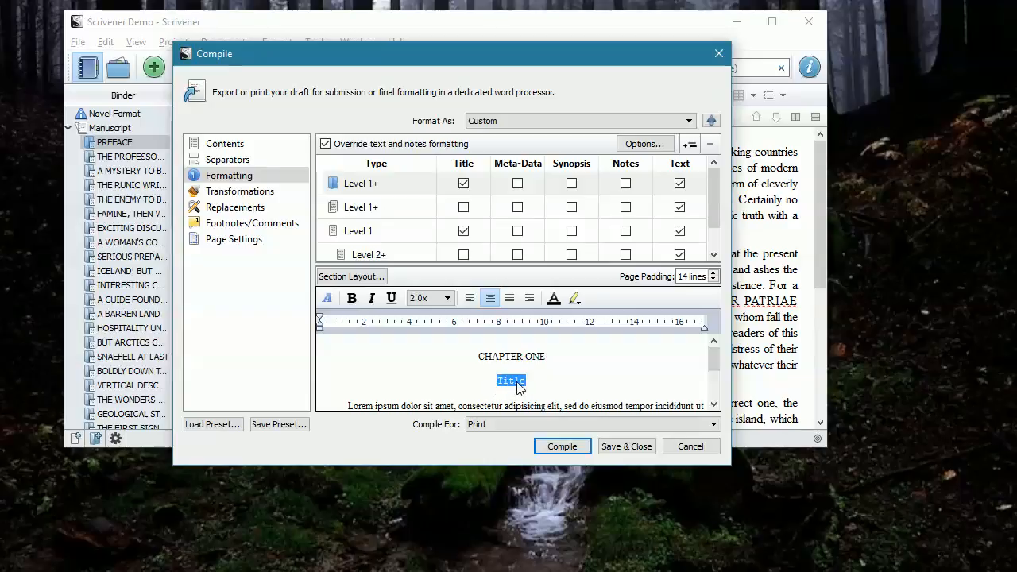
pyautogui.click(329, 298)
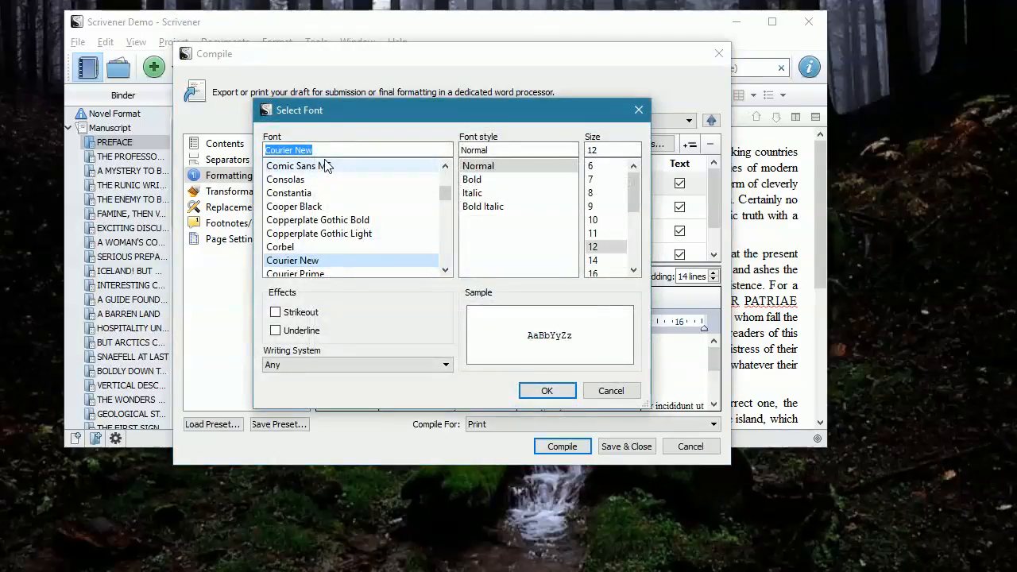
pyautogui.write('ti')
pyautogui.click(287, 150)
pyautogui.click(547, 391)
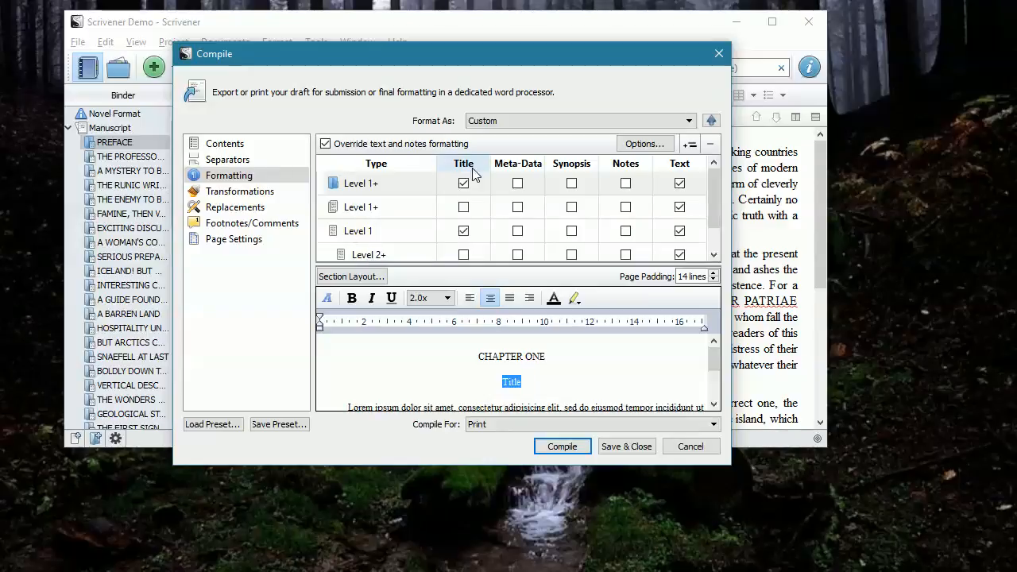
# Set the CHAPTER ONE heading of the Level 1 documents to Times New Roman.
pyautogui.click(351, 232)
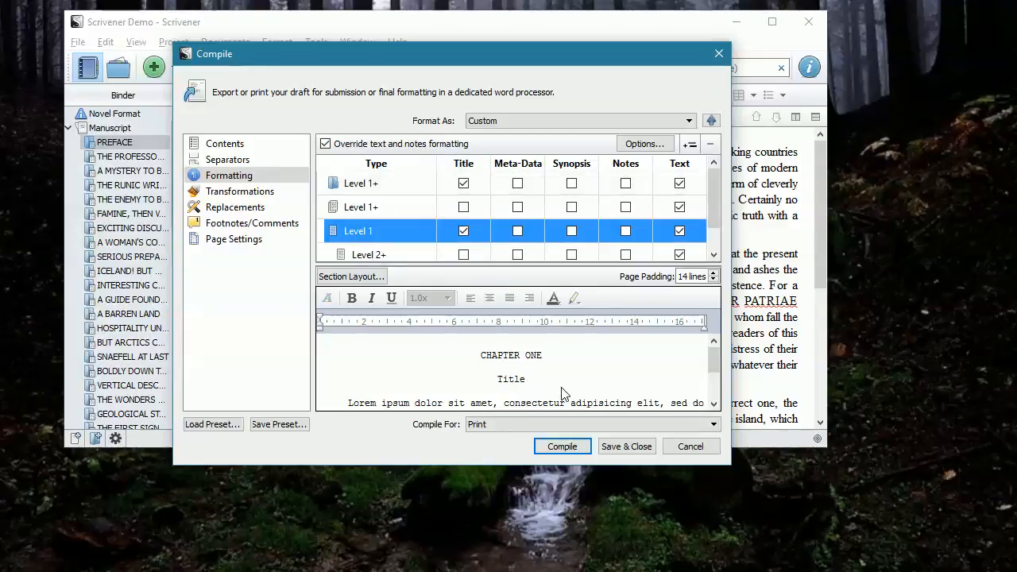
pyautogui.click(476, 344)
pyautogui.click(326, 298)
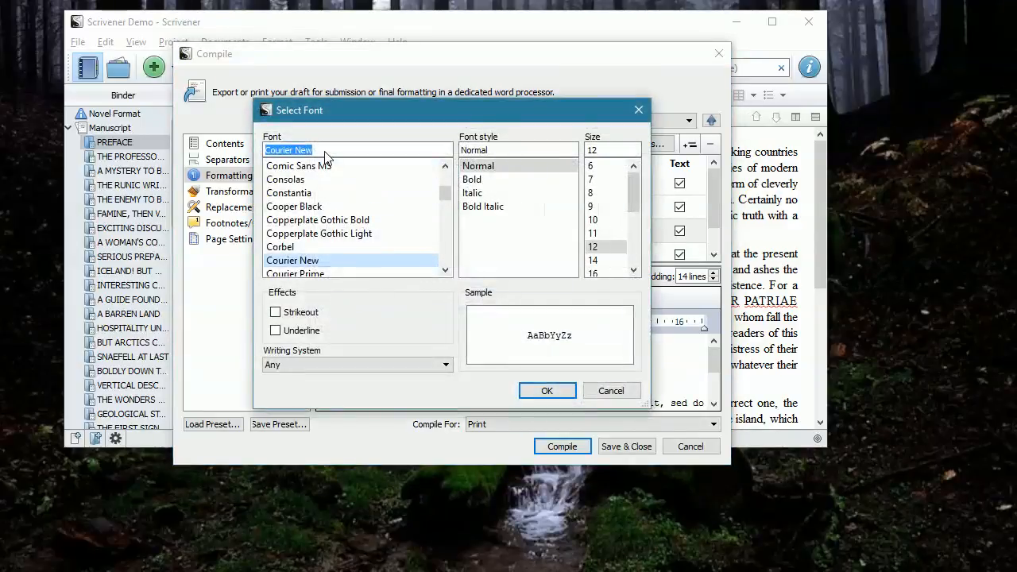
pyautogui.write('times')
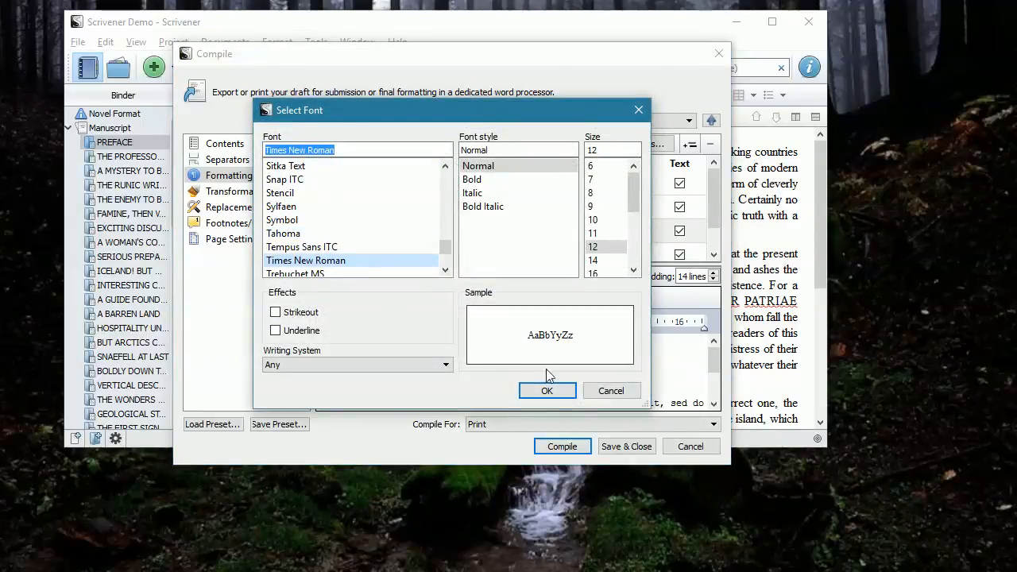
pyautogui.click(544, 388)
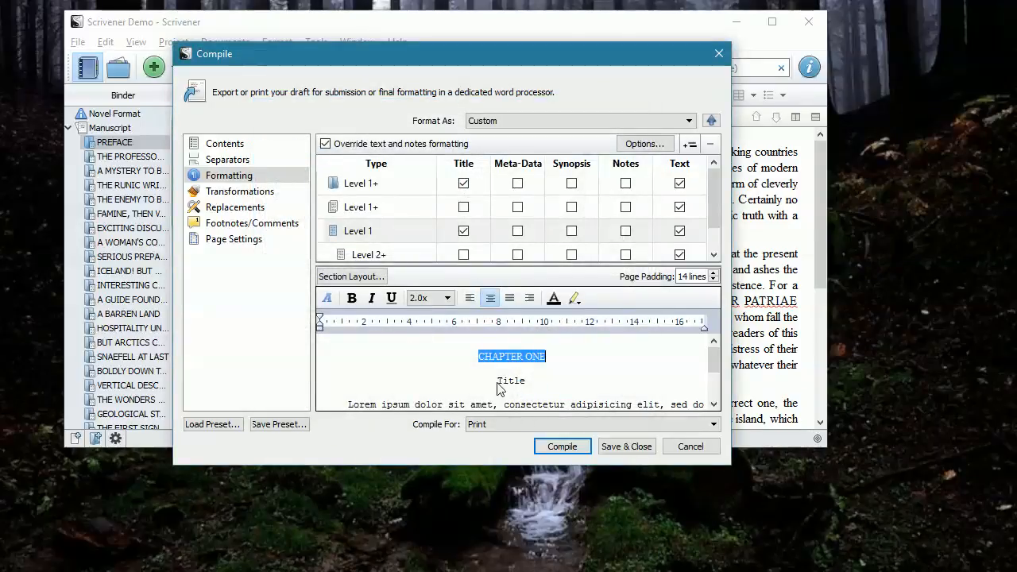
# Set the Title line of the Level 1 documents to Times New Roman.
pyautogui.doubleClick(505, 383)
pyautogui.click(327, 298)
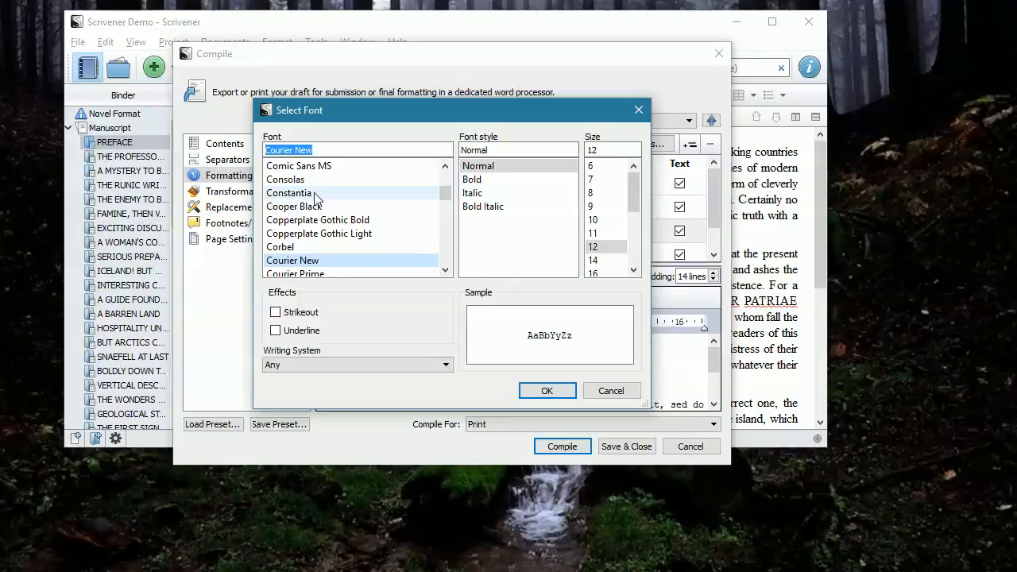
pyautogui.write('times')
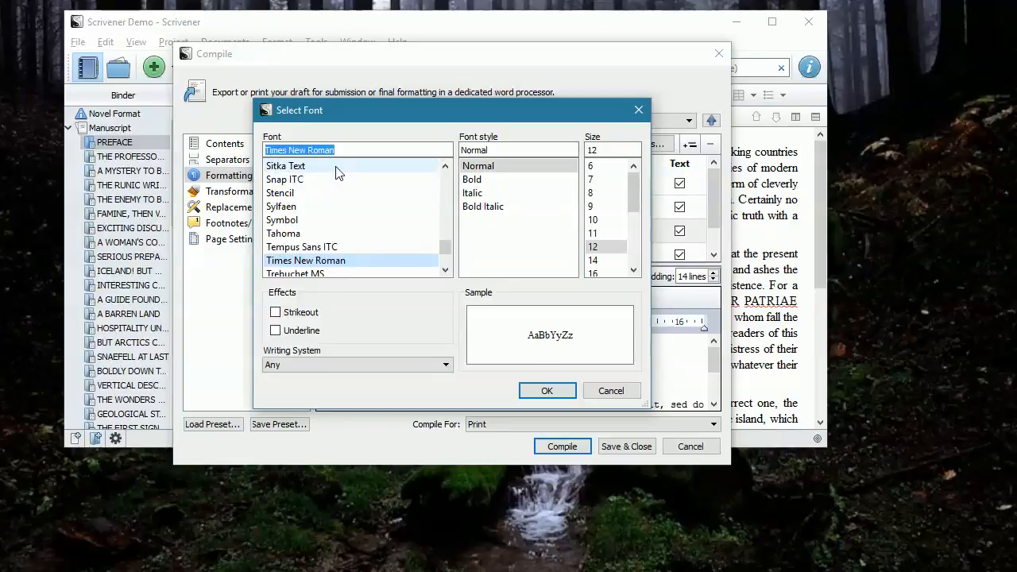
pyautogui.click(544, 389)
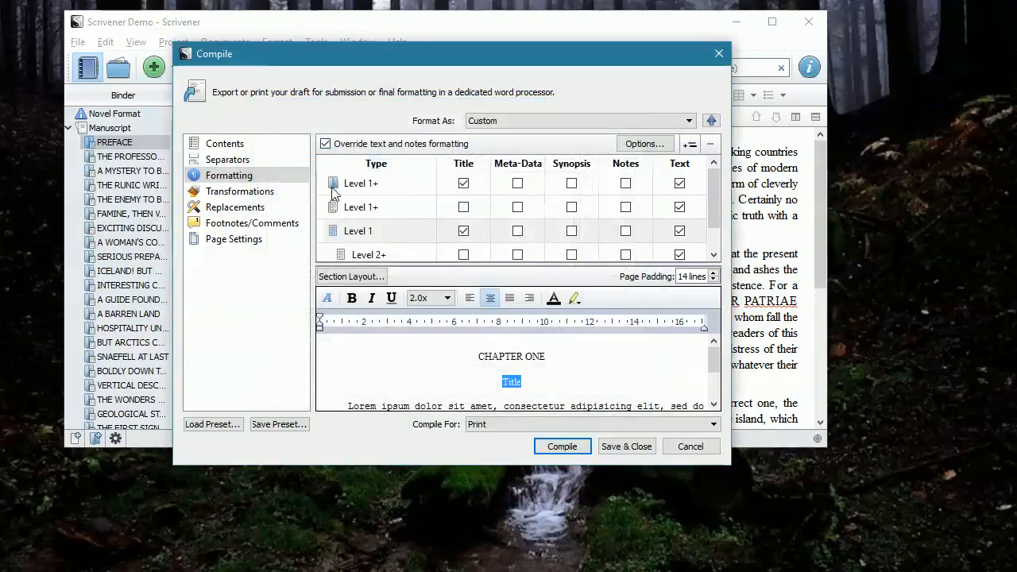
# Check the Level 1+ document group and Level 2+ document formatting, and set the compile output to Word Document (.doc).
pyautogui.click(346, 213)
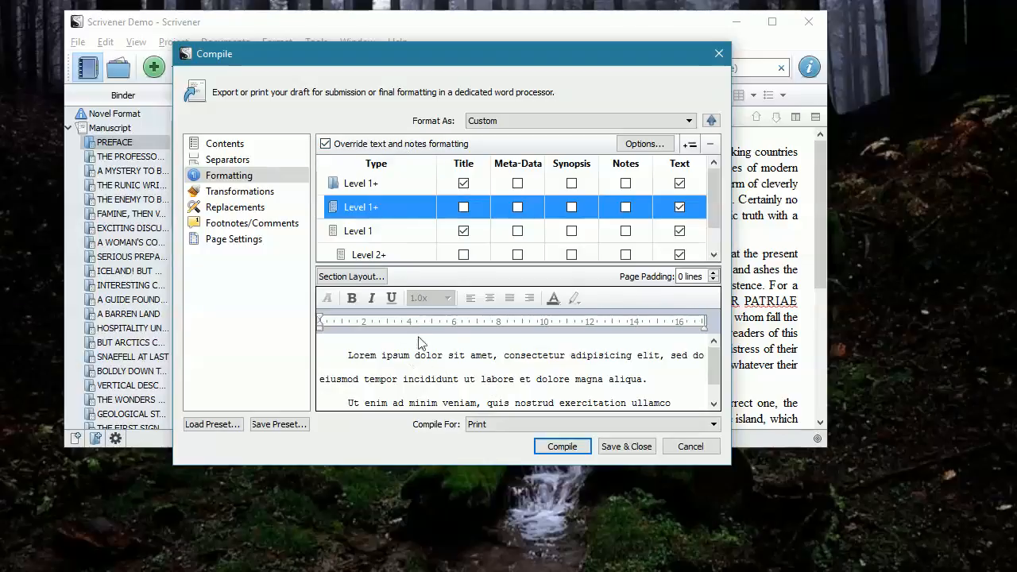
pyautogui.click(382, 254)
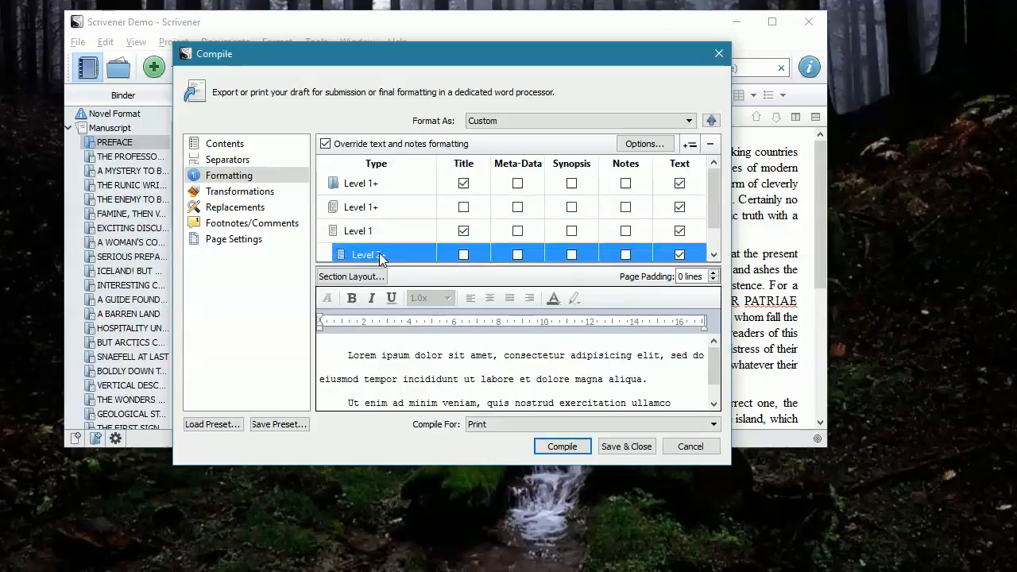
pyautogui.scroll(-1, 534, 383)
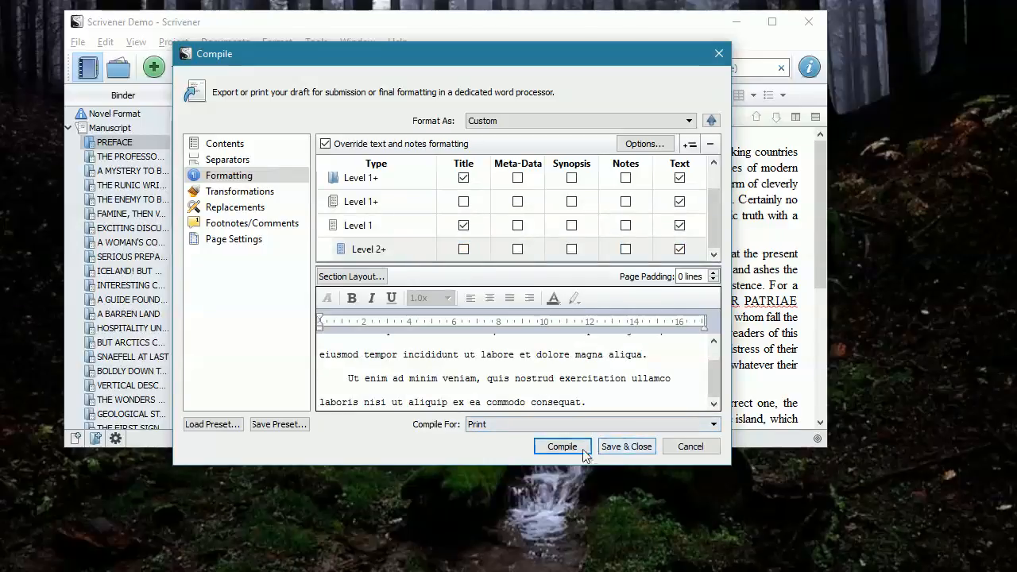
pyautogui.click(566, 424)
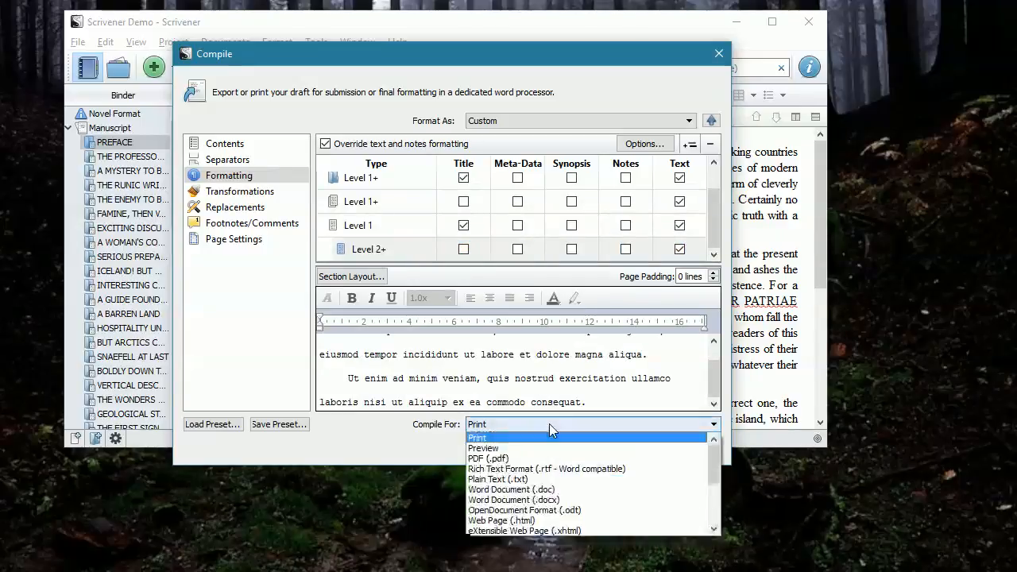
pyautogui.click(514, 491)
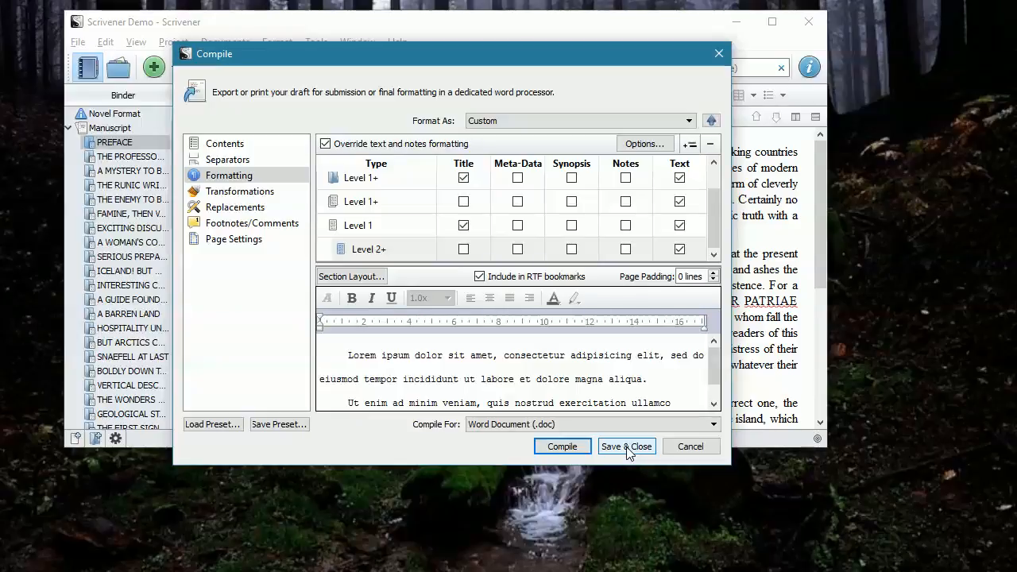
# Save the current compile settings as a preset named Scrivener Demo.
pyautogui.click(269, 429)
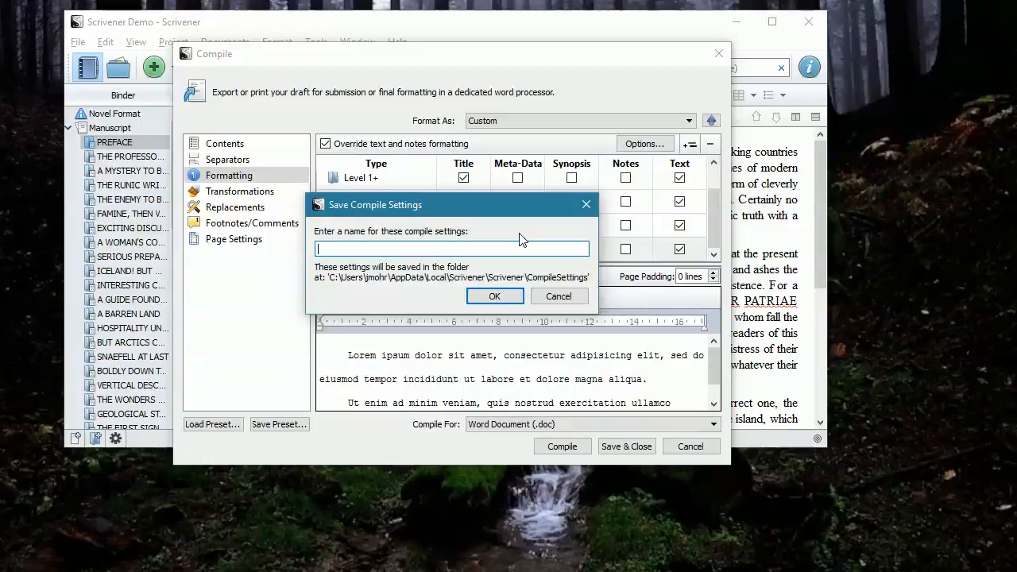
pyautogui.write('Scrivener Demo')
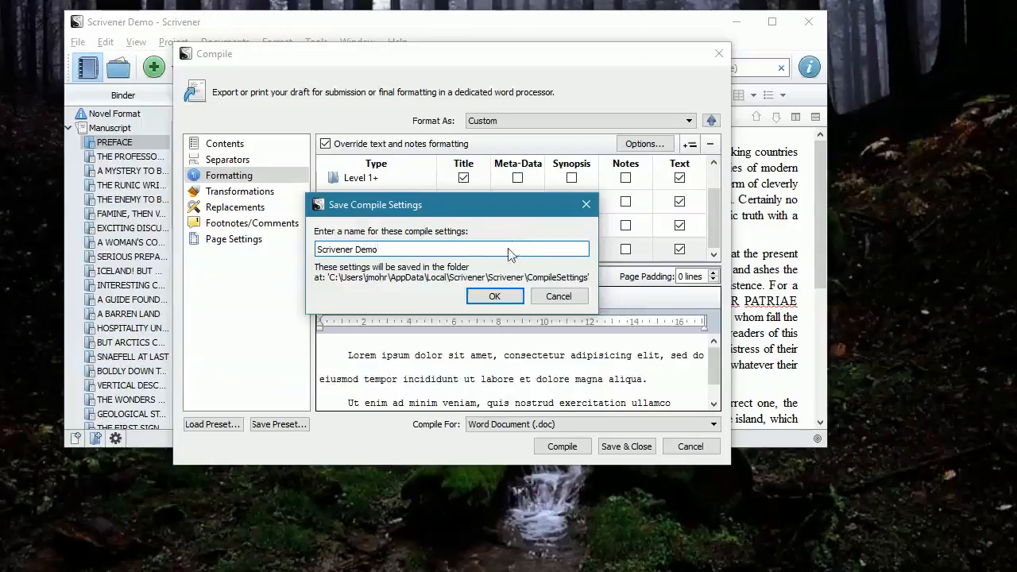
pyautogui.click(494, 297)
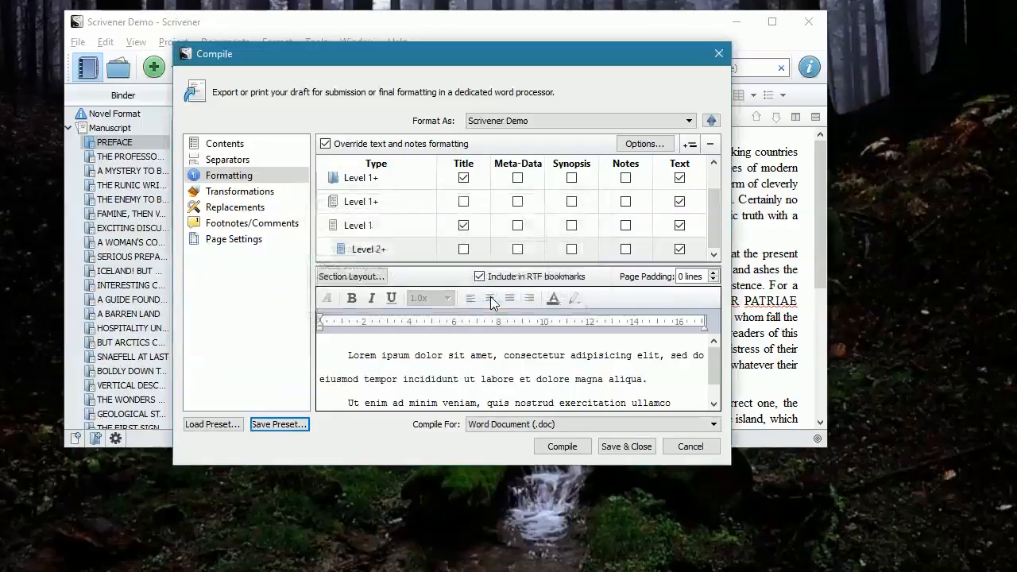
# Compile the manuscript to a Word document named Jules Verne on the Desktop.
pyautogui.click(557, 448)
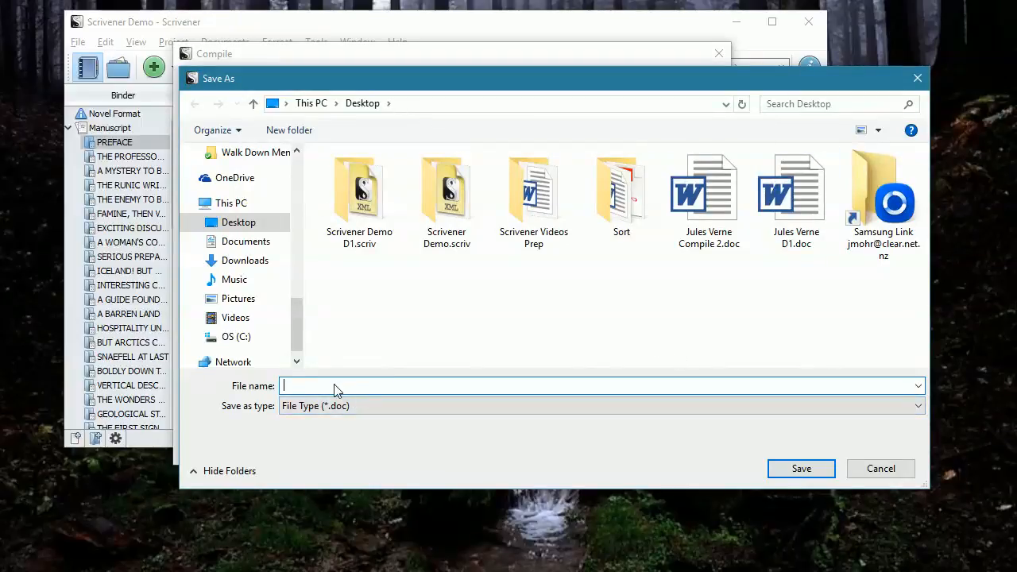
pyautogui.write('Jules Verne')
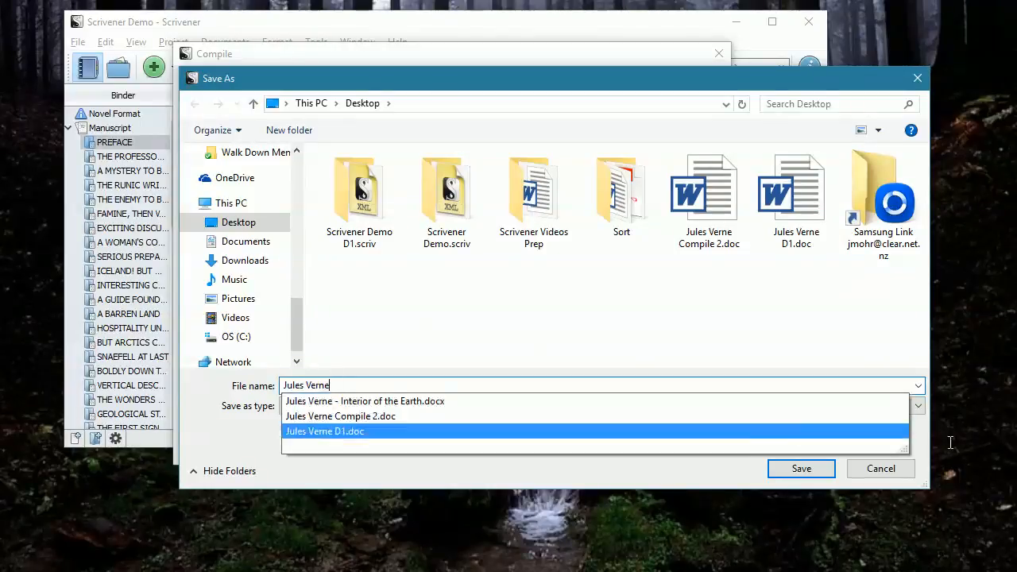
pyautogui.click(825, 465)
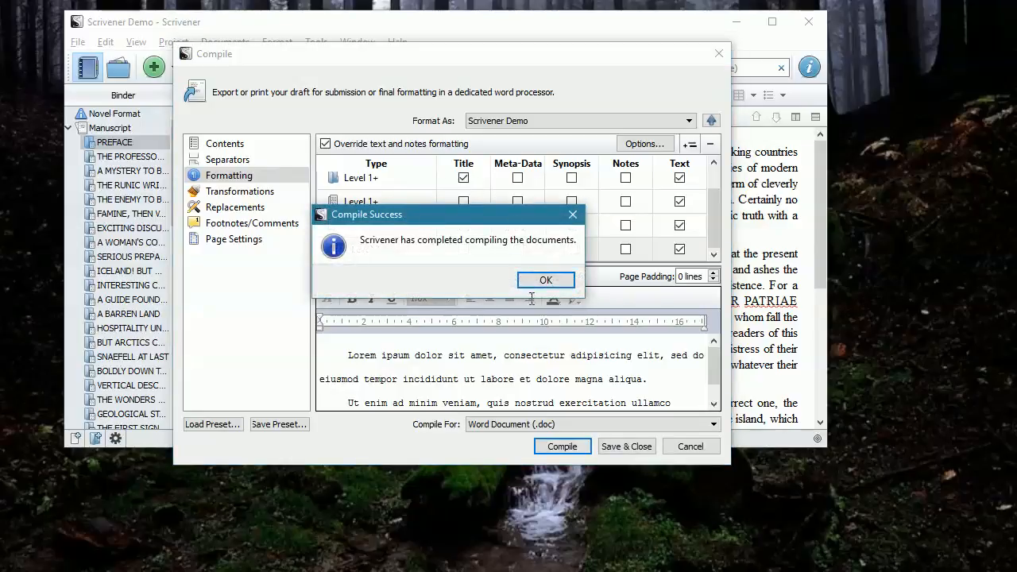
pyautogui.click(544, 280)
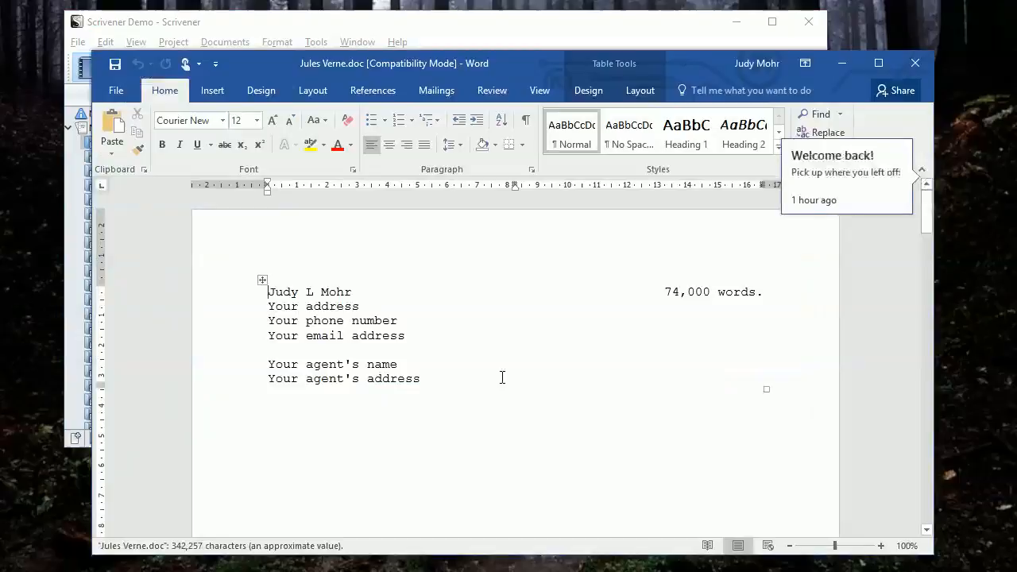
# Check the title page, running header, chapter heading and body text formatting in the compiled Word document, and close it.
pyautogui.scroll(-5, 497, 369)
pyautogui.scroll(-5, 498, 369)
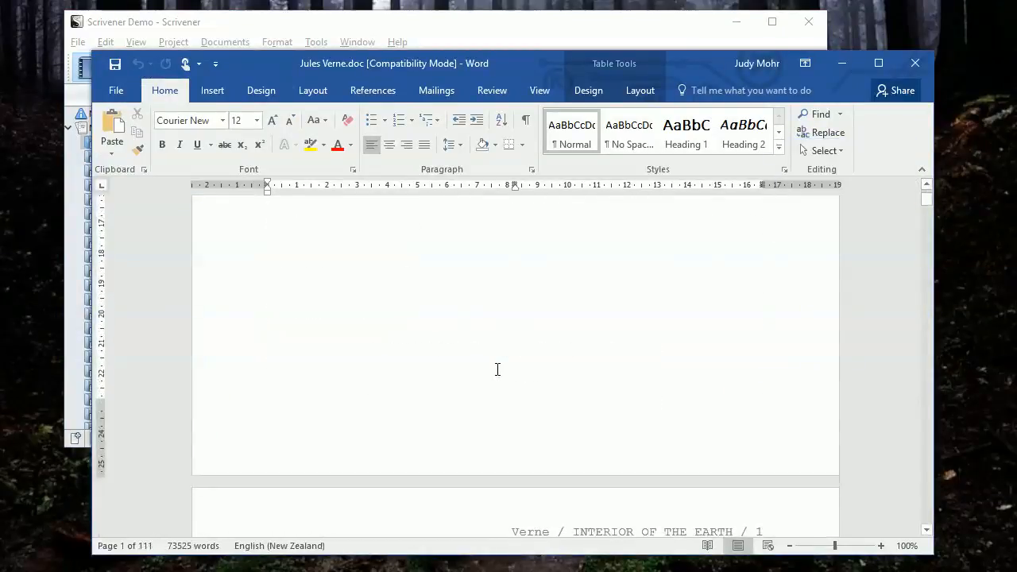
pyautogui.scroll(-3, 497, 369)
pyautogui.scroll(-4, 497, 369)
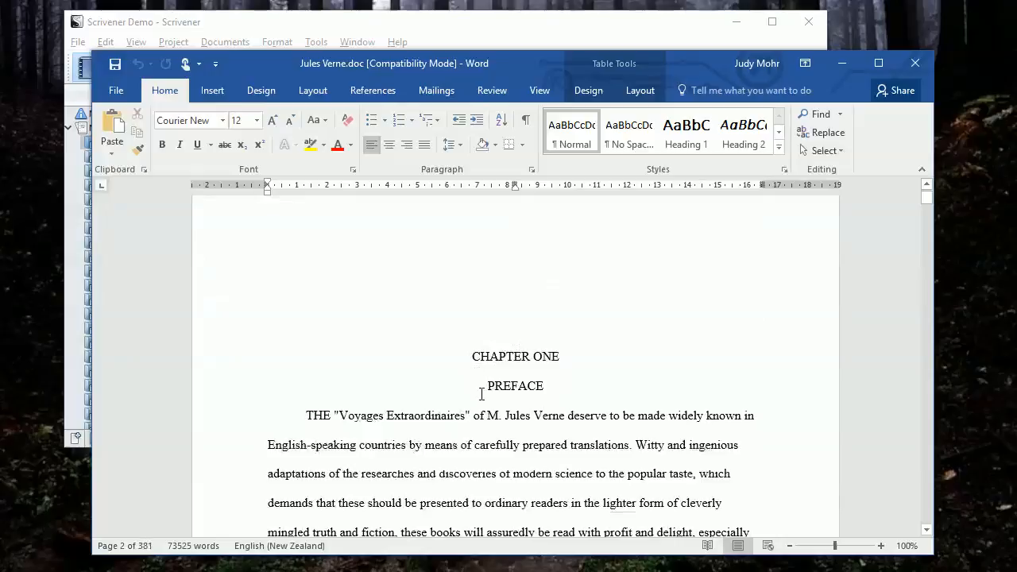
pyautogui.scroll(-3, 482, 391)
pyautogui.scroll(-2, 481, 394)
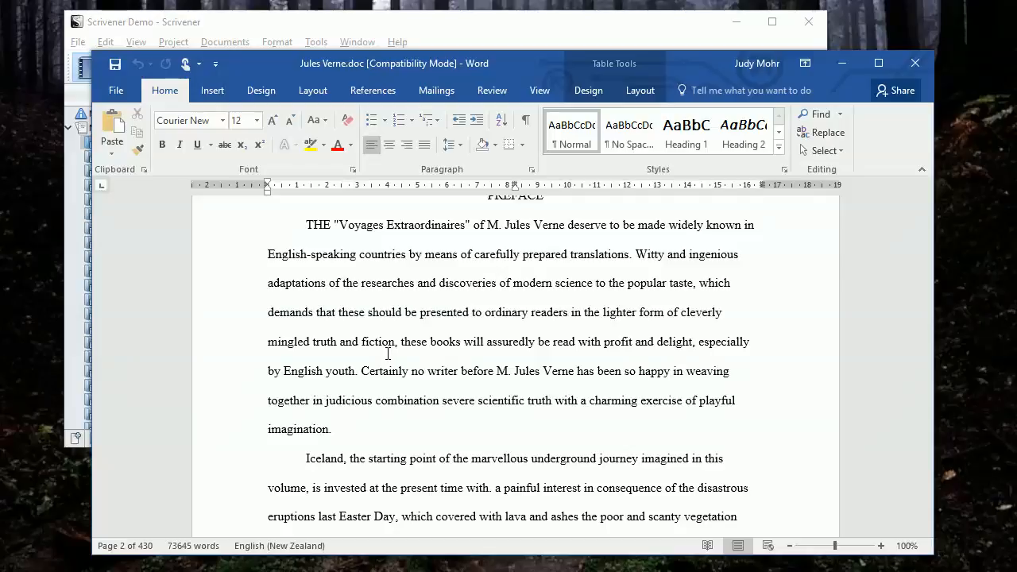
pyautogui.scroll(-2, 387, 354)
pyautogui.scroll(4, 415, 402)
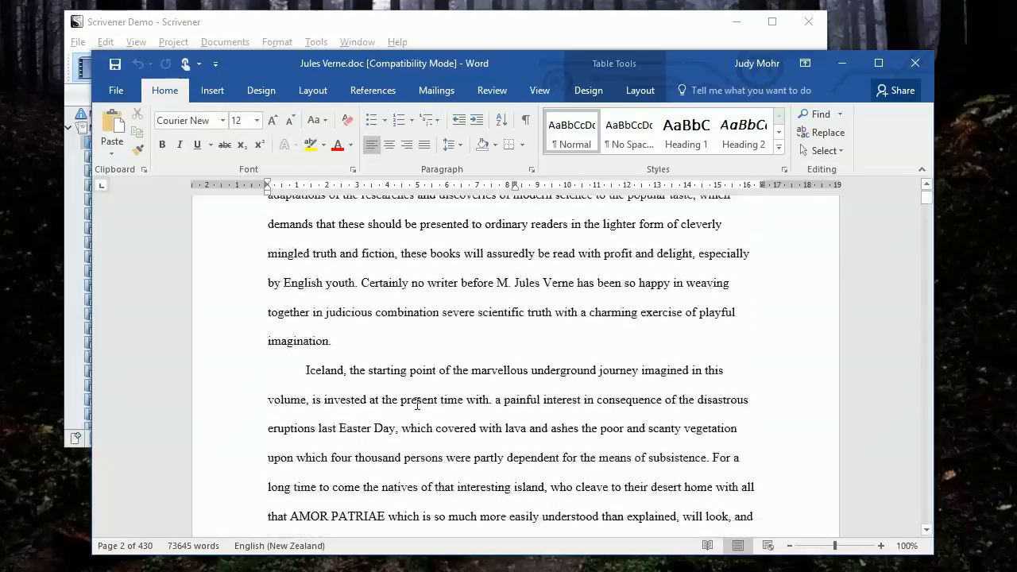
pyautogui.click(916, 63)
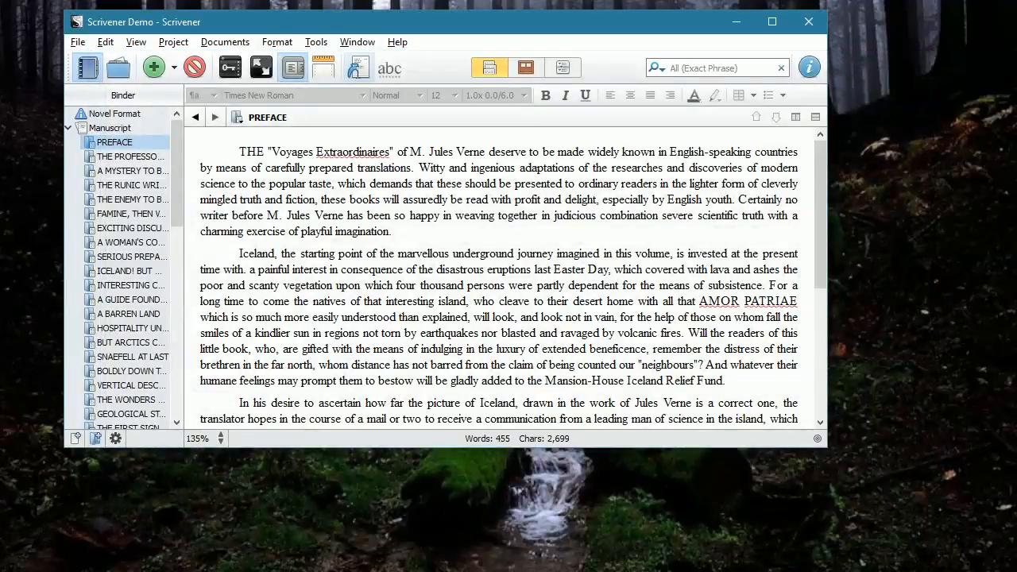
# Reopen the compile settings and set the page header font to Times New Roman.
pyautogui.click(357, 69)
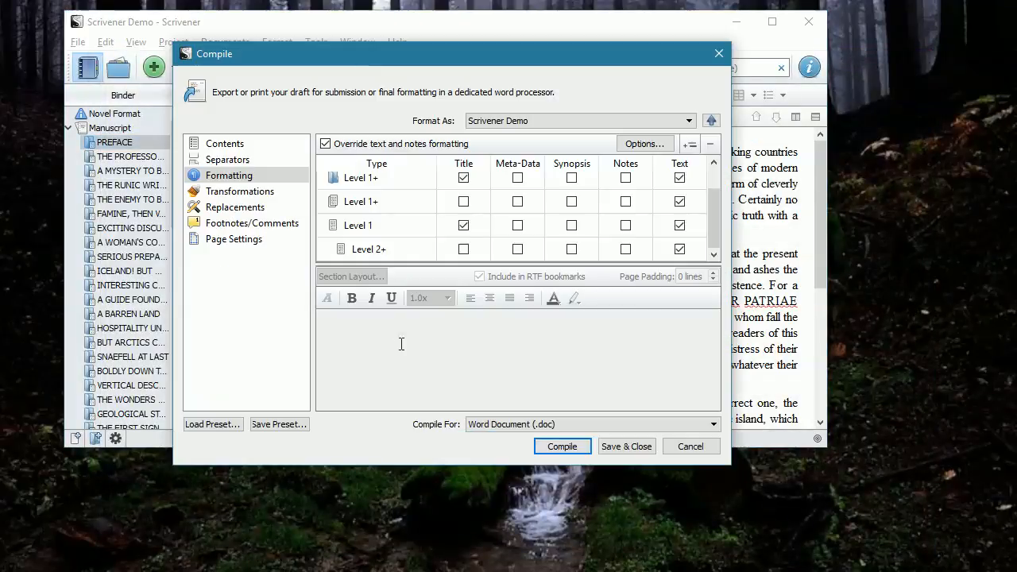
pyautogui.click(231, 241)
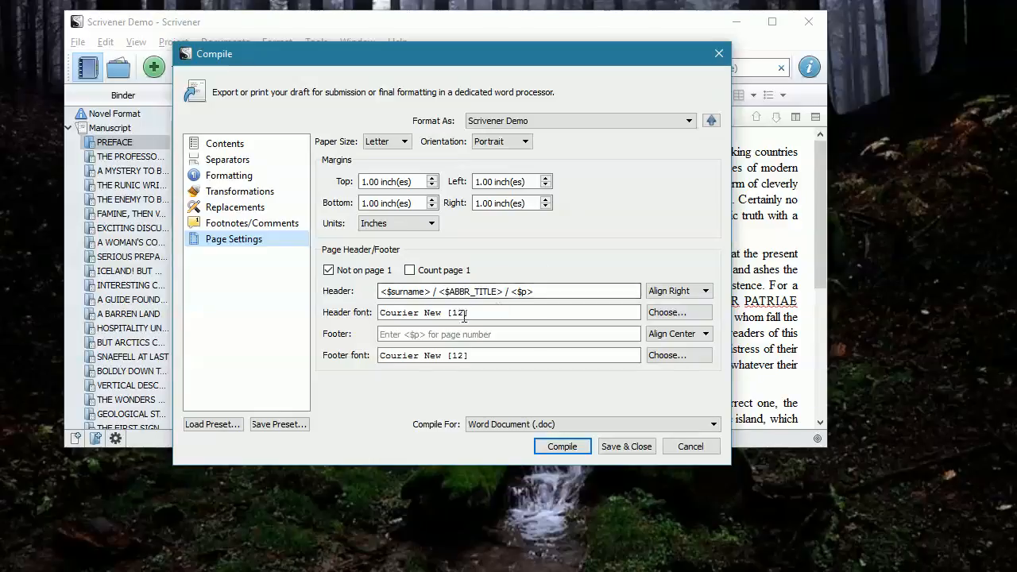
pyautogui.click(667, 313)
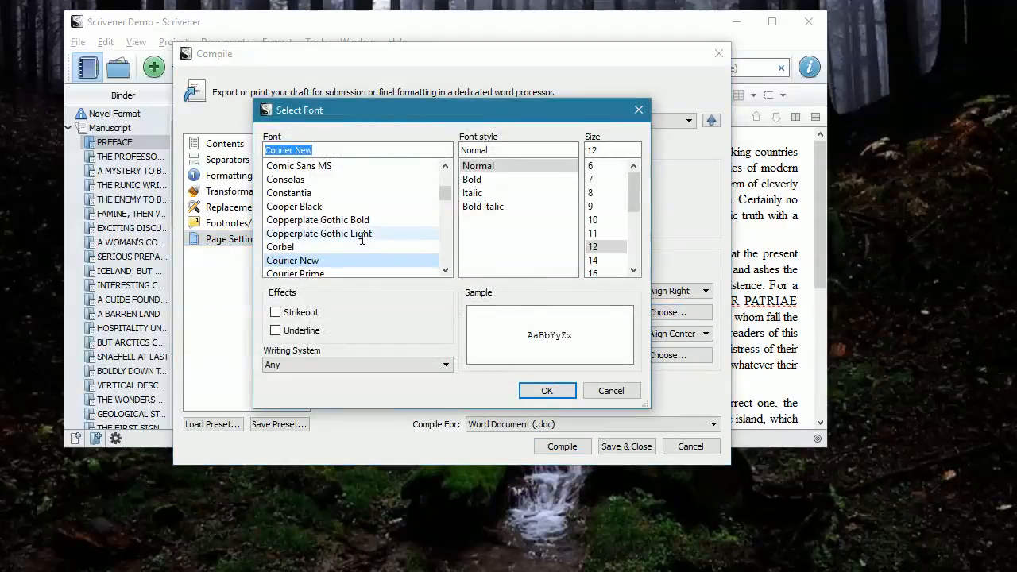
pyautogui.click(329, 146)
pyautogui.moveTo(325, 148); pyautogui.dragTo(169, 143)
pyautogui.write('Times New Roman')
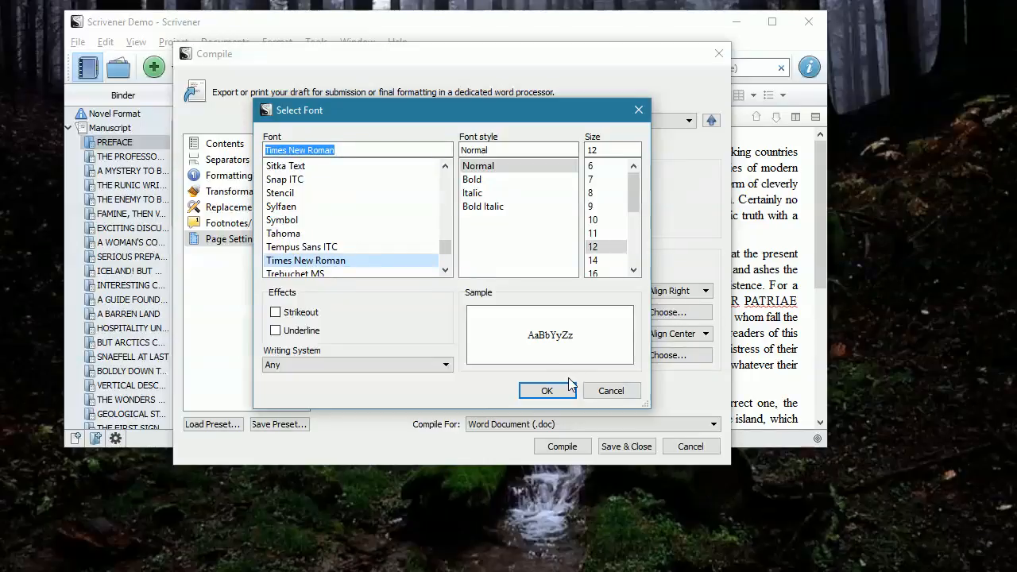
pyautogui.click(547, 390)
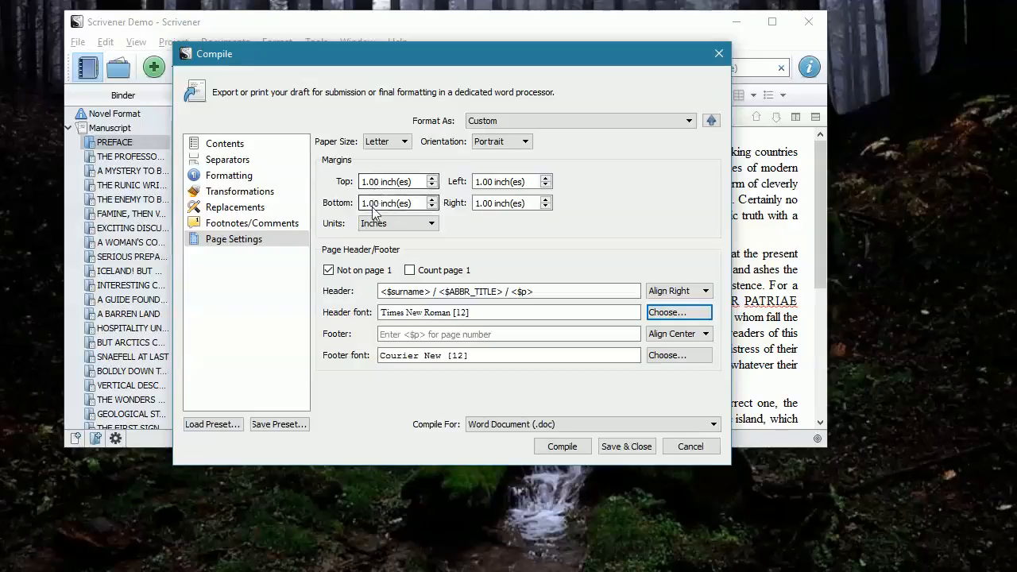
# Keep the Letter paper size, overwrite the Scrivener Demo preset with these settings, and save and close the compile setup.
pyautogui.click(395, 151)
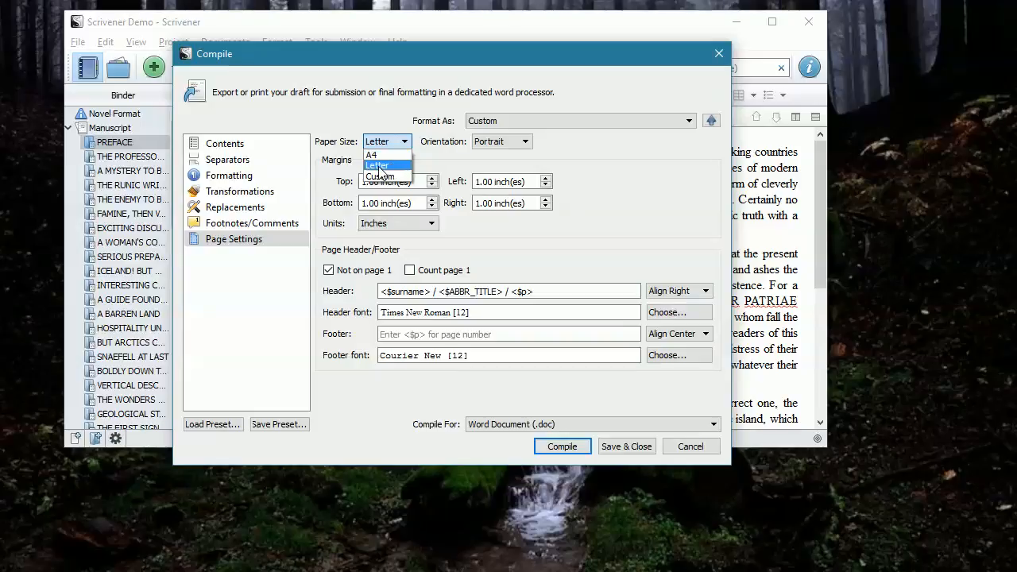
pyautogui.click(379, 165)
pyautogui.click(277, 425)
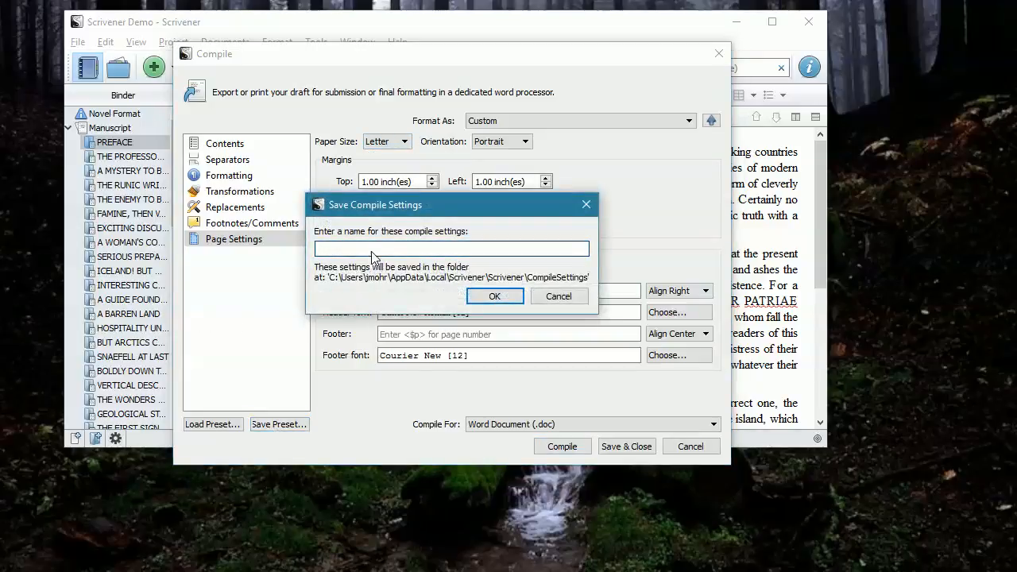
pyautogui.write('Scriven')
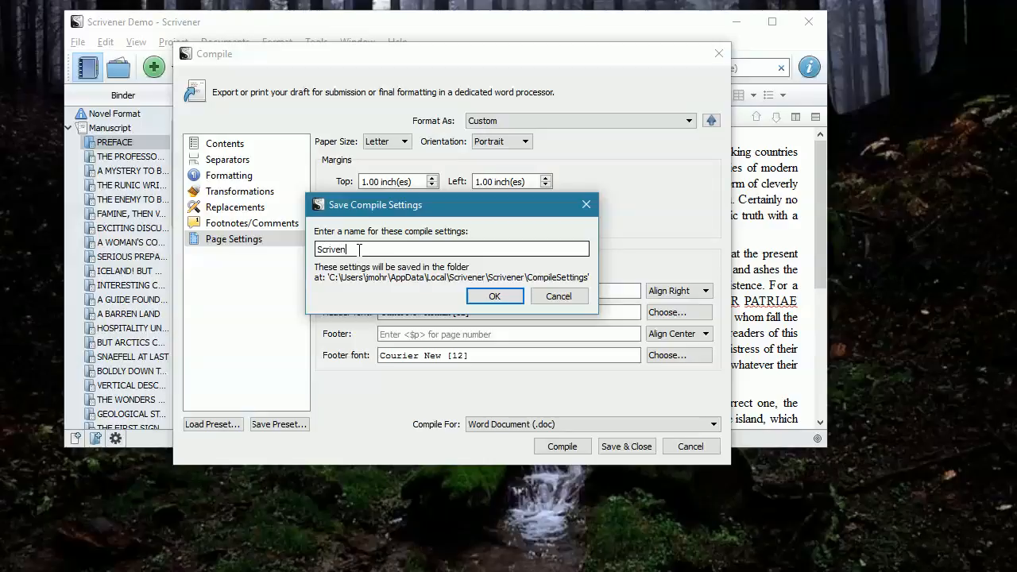
pyautogui.write('er Demo')
pyautogui.click(507, 297)
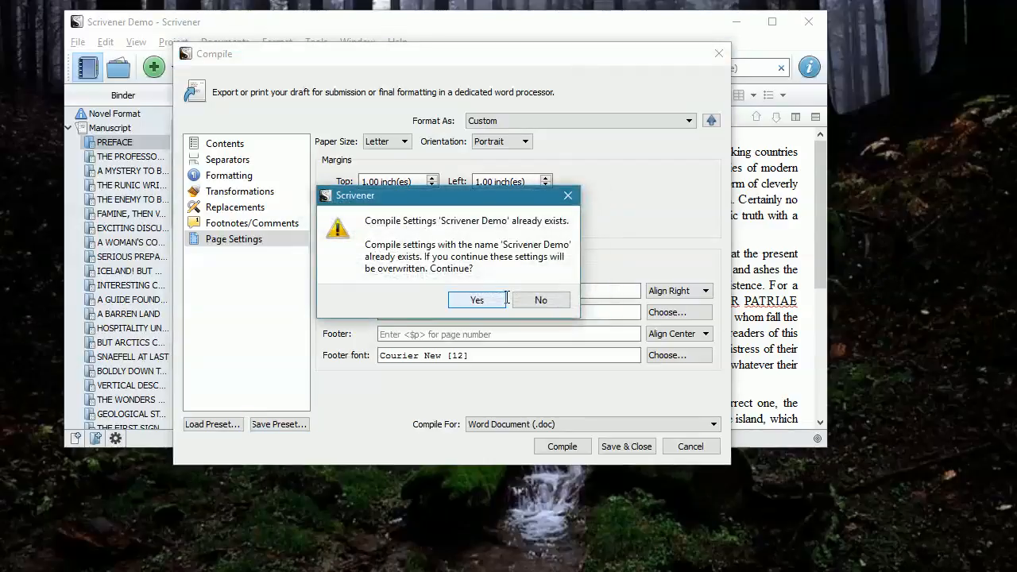
pyautogui.click(502, 301)
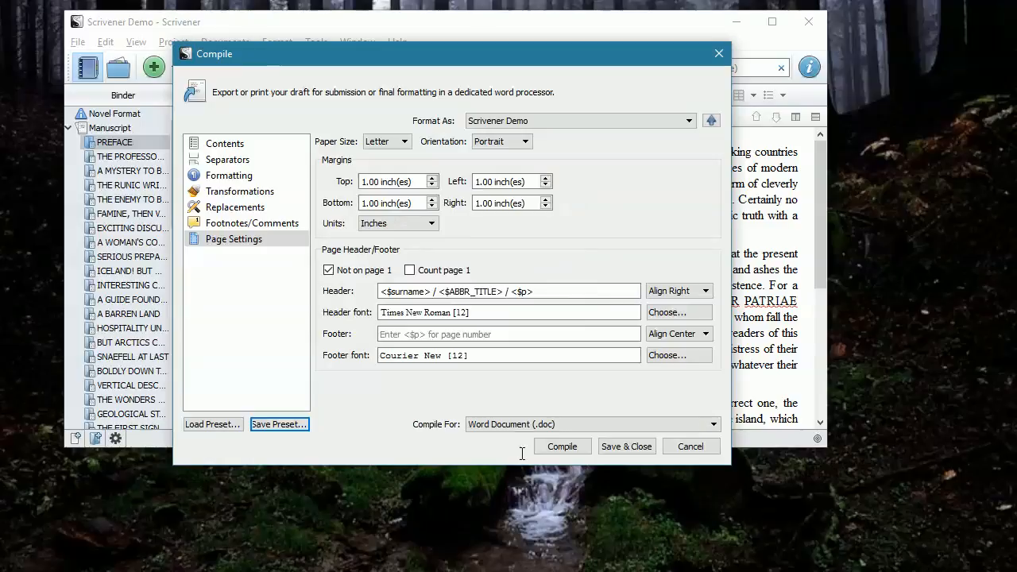
pyautogui.click(611, 447)
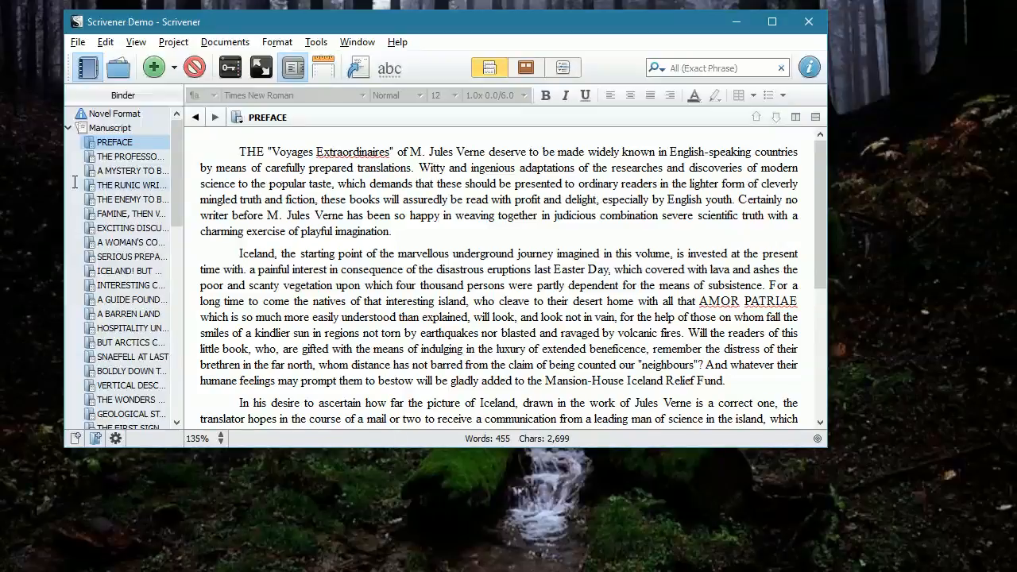
# Add a folder named Core Story to the Manuscript and place it directly after PREFACE.
pyautogui.click(109, 128)
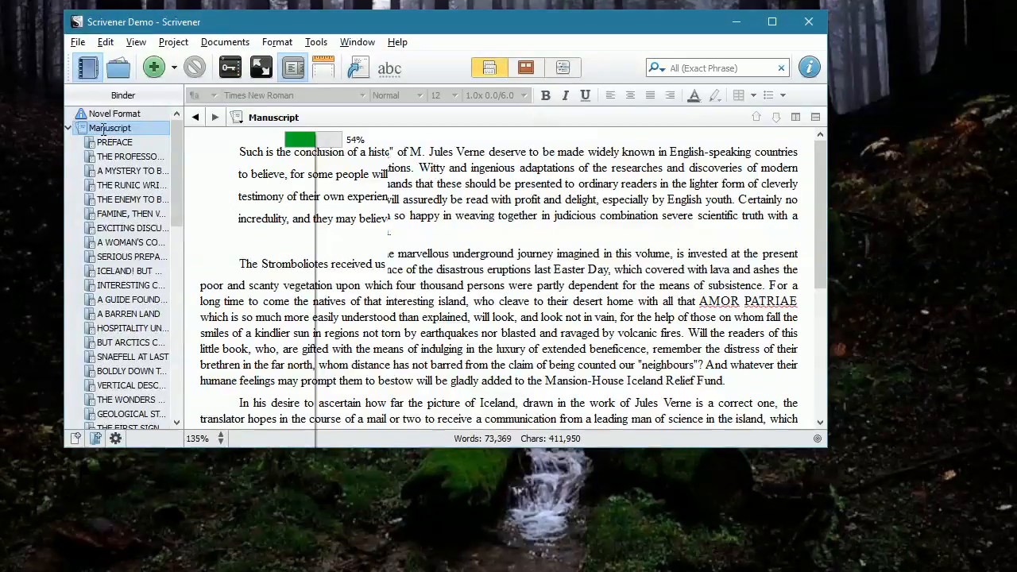
pyautogui.rightClick(103, 130)
pyautogui.moveTo(137, 140)
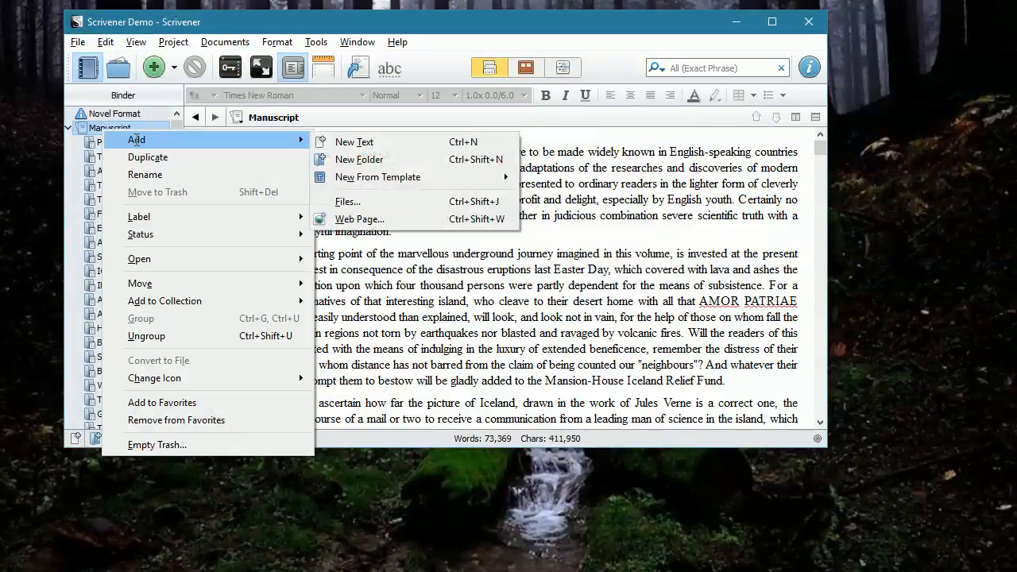
pyautogui.click(349, 159)
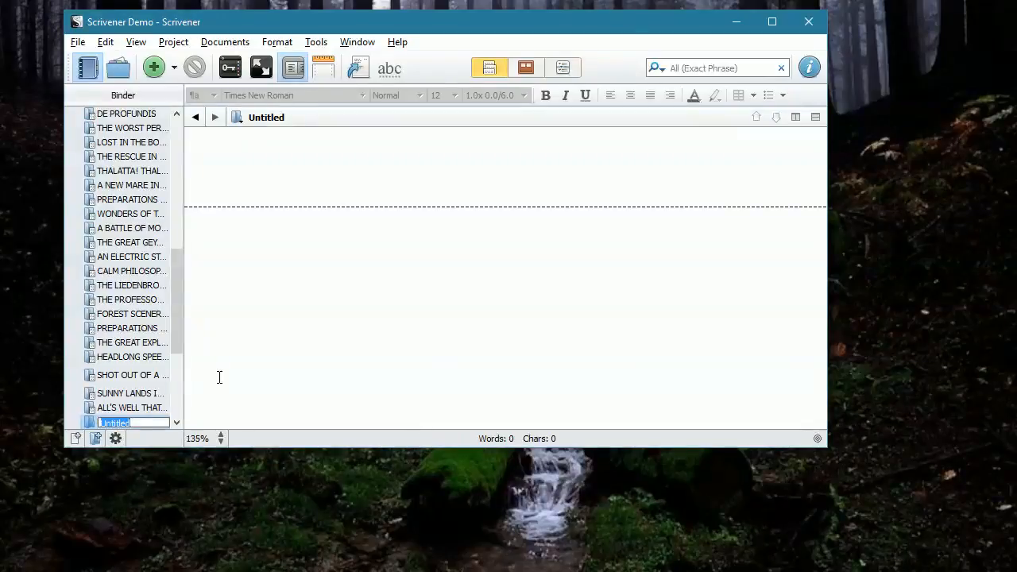
pyautogui.write('Core Story')
pyautogui.press('Return')
pyautogui.moveTo(119, 422); pyautogui.dragTo(91, 157)
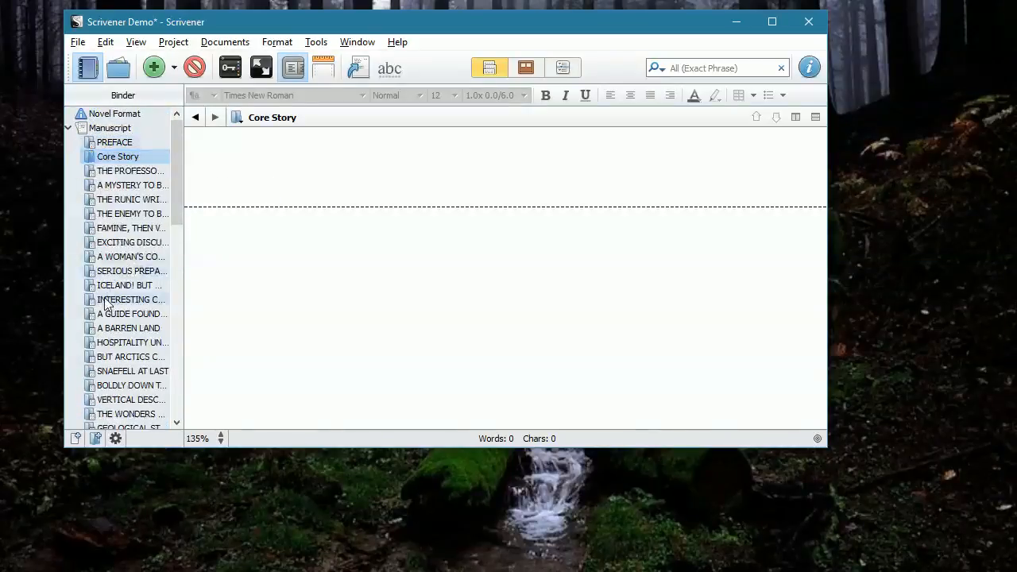
# Move all the chapters following Core Story, from THE PROFESSOR AND HIS FAMILY through ALL'S WELL THAT..., into the Core Story folder.
pyautogui.click(101, 174)
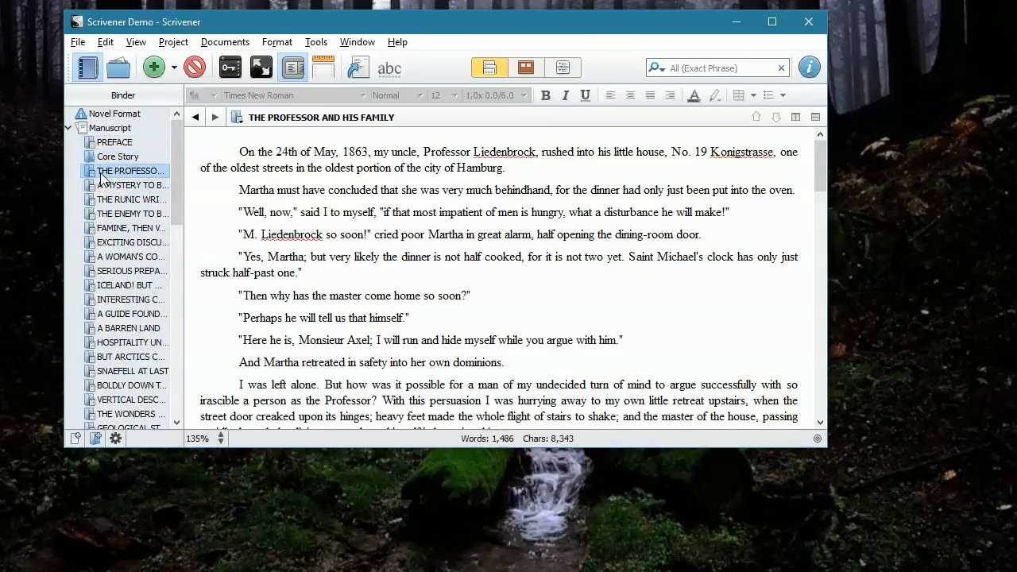
pyautogui.scroll(-15, 103, 191)
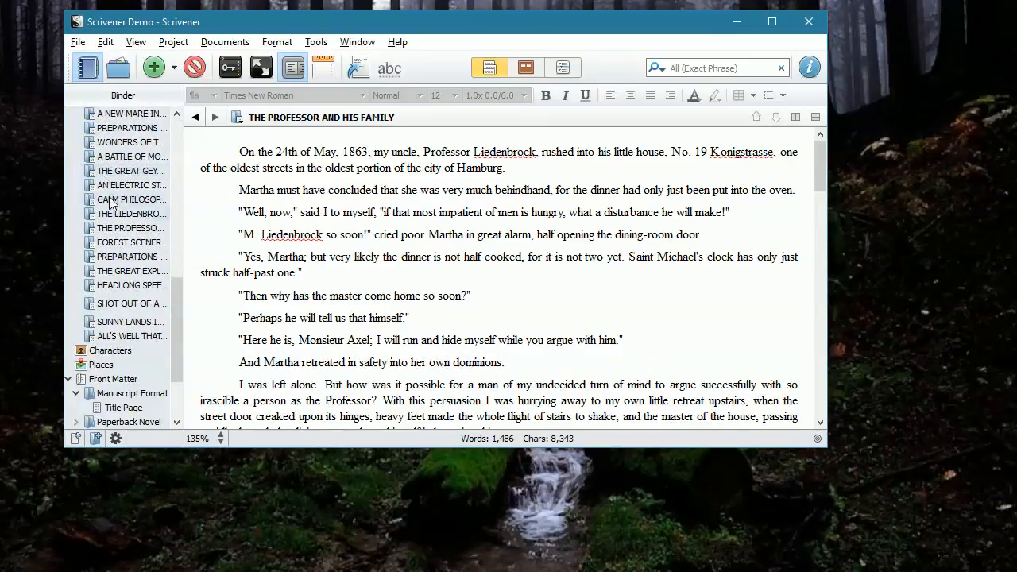
pyautogui.keyDown('shift'); pyautogui.click(119, 336); pyautogui.keyUp('shift')
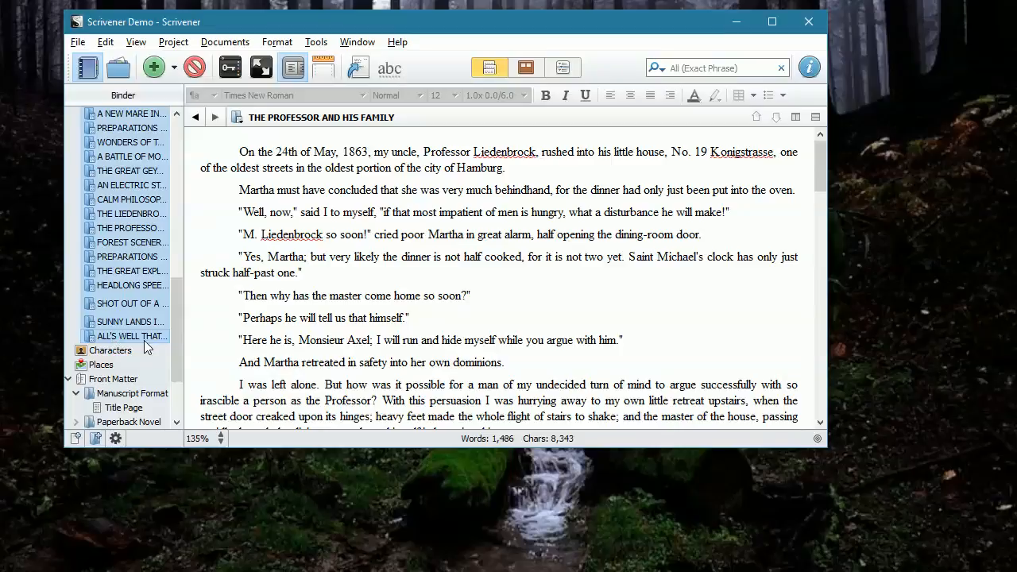
pyautogui.moveTo(177, 331); pyautogui.dragTo(180, 110)
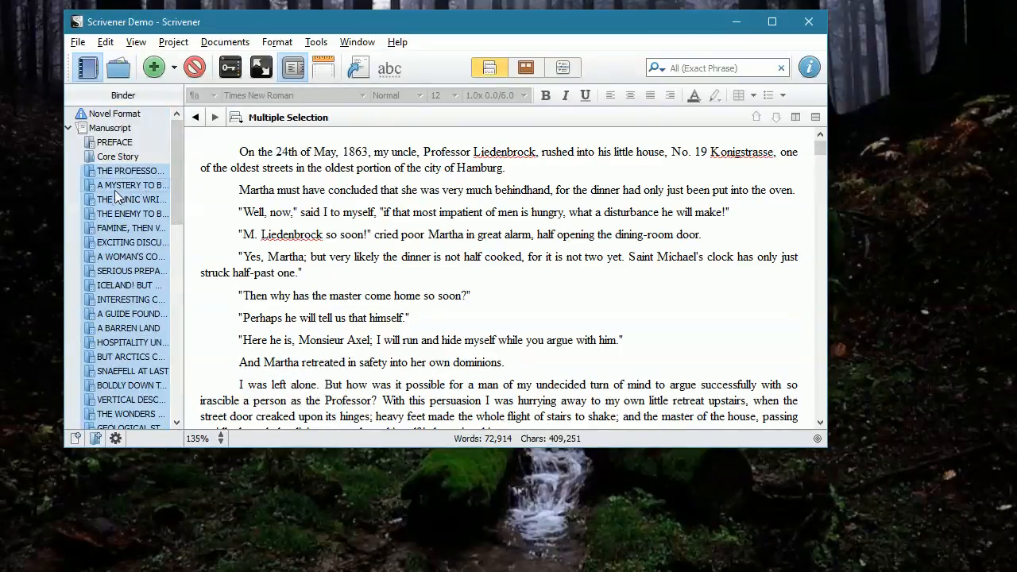
pyautogui.moveTo(103, 177); pyautogui.dragTo(116, 163)
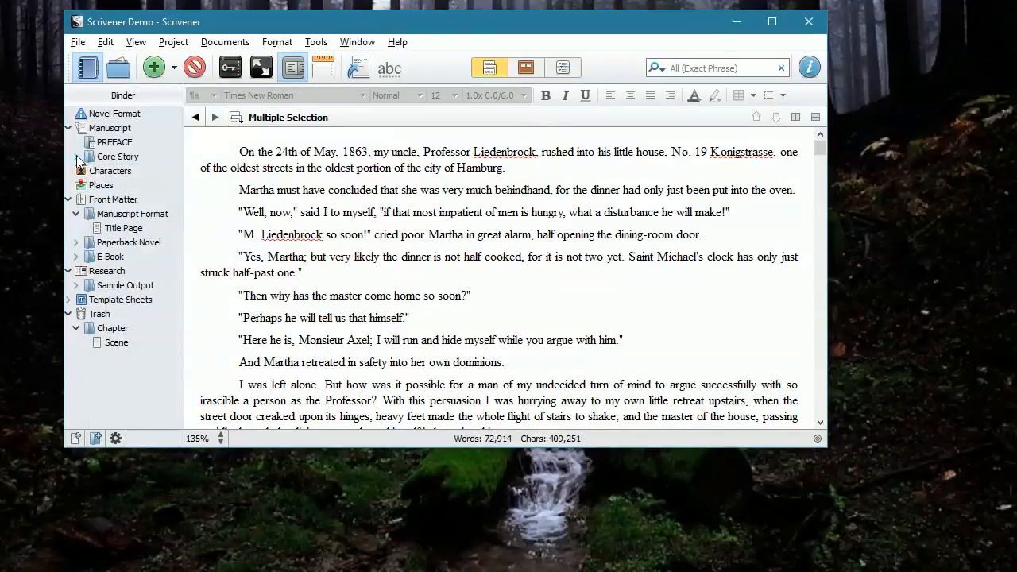
# Expand the Core Story folder and move THE PROFESSOR AND HIS FAMILY out of it, up to the level of the folder.
pyautogui.click(76, 157)
pyautogui.click(111, 171)
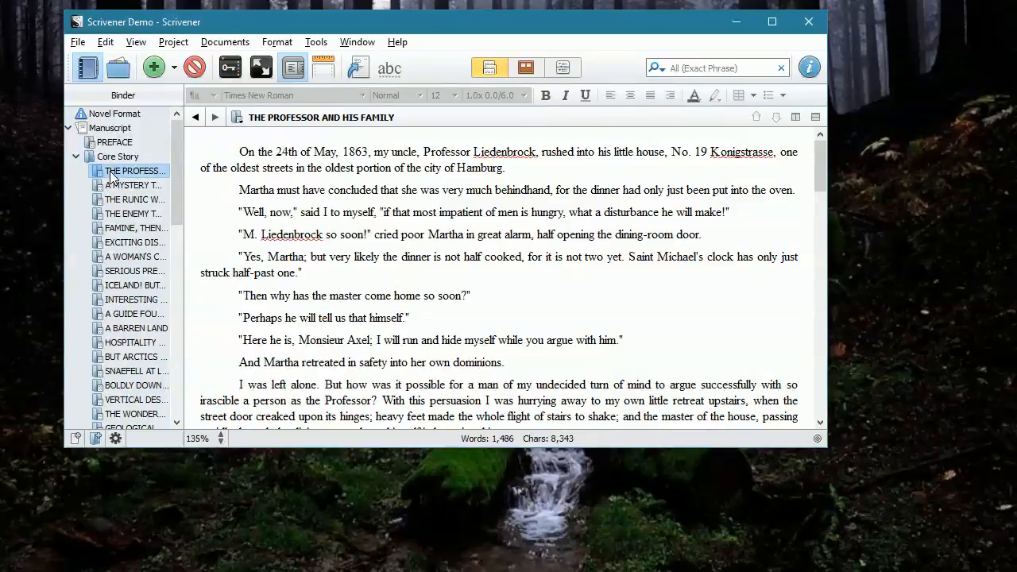
pyautogui.press('Delete')
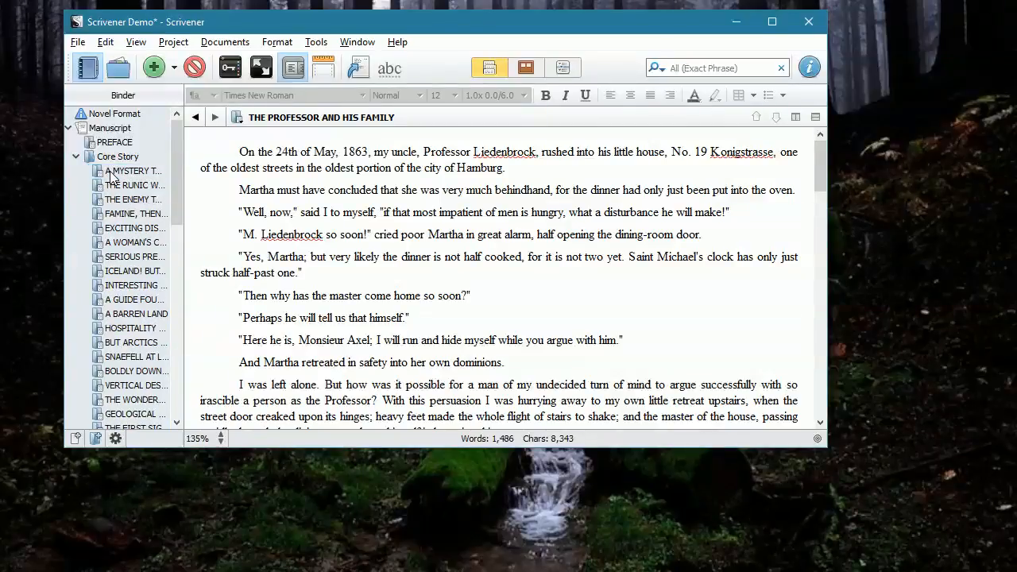
pyautogui.moveTo(173, 171); pyautogui.dragTo(169, 337)
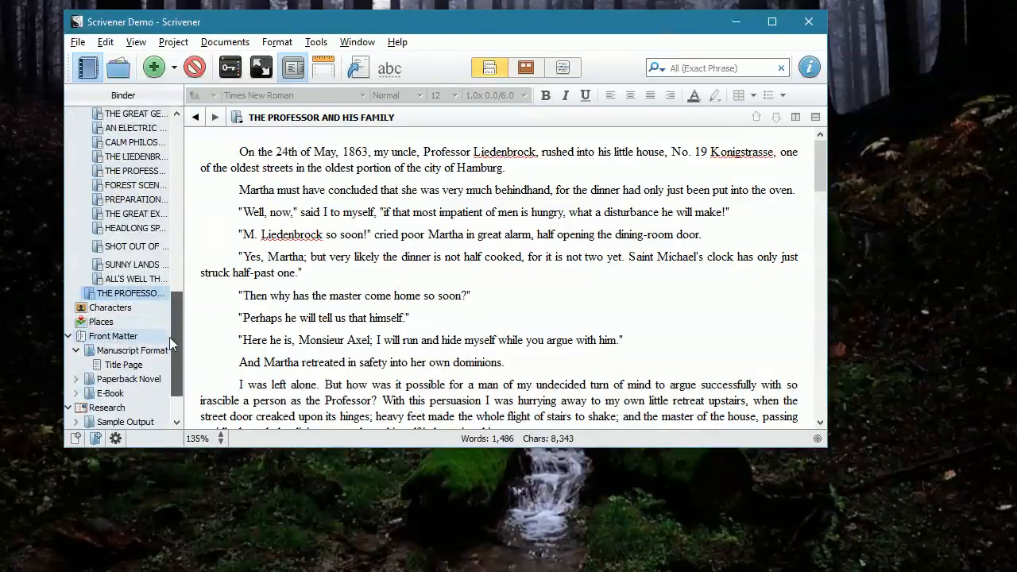
# Move THE PROFESSOR AND HIS FAMILY back into the Core Story folder and place it as the folder's first chapter.
pyautogui.hotkey('ctrl', 'Right')
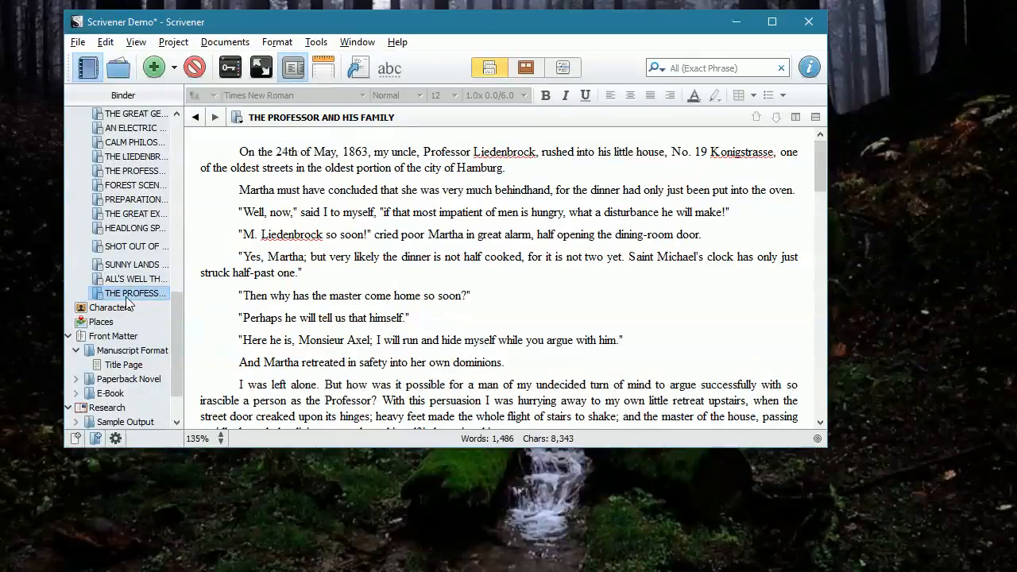
pyautogui.moveTo(125, 300); pyautogui.dragTo(131, 165)
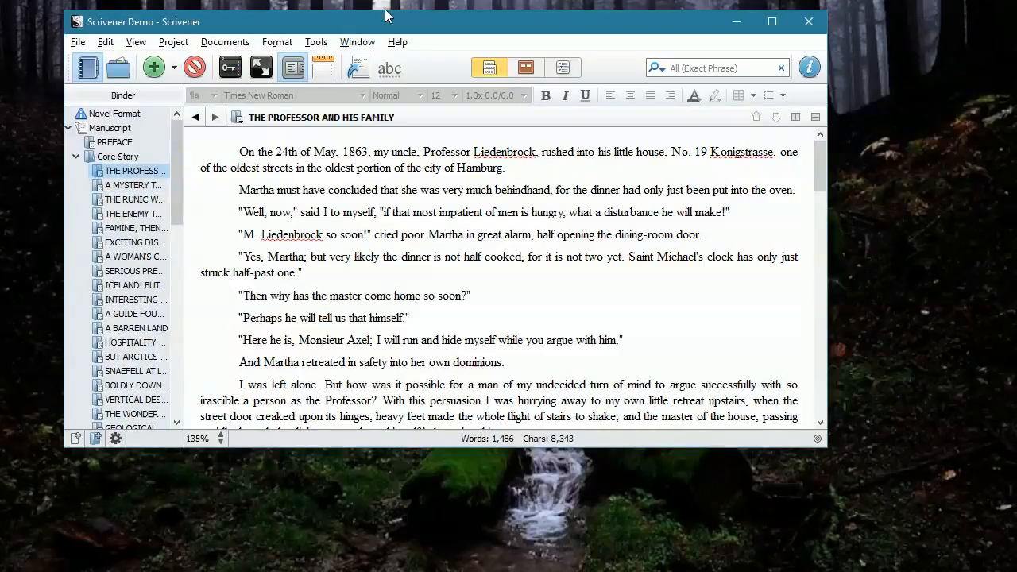
# Compile the manuscript as a Word document with the Scrivener Demo format, overwriting Jules Verne.doc on the Desktop.
pyautogui.click(358, 76)
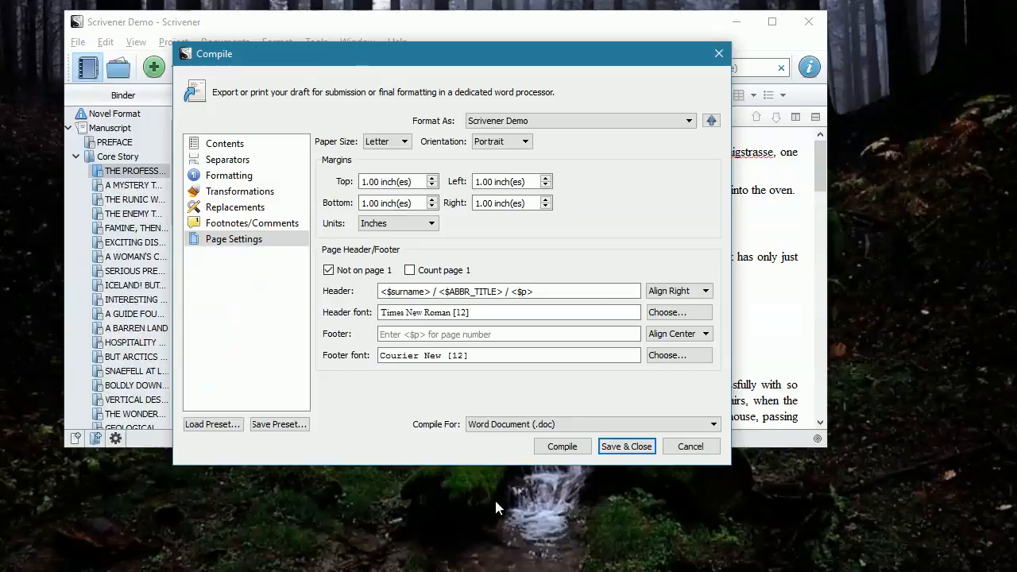
pyautogui.click(561, 446)
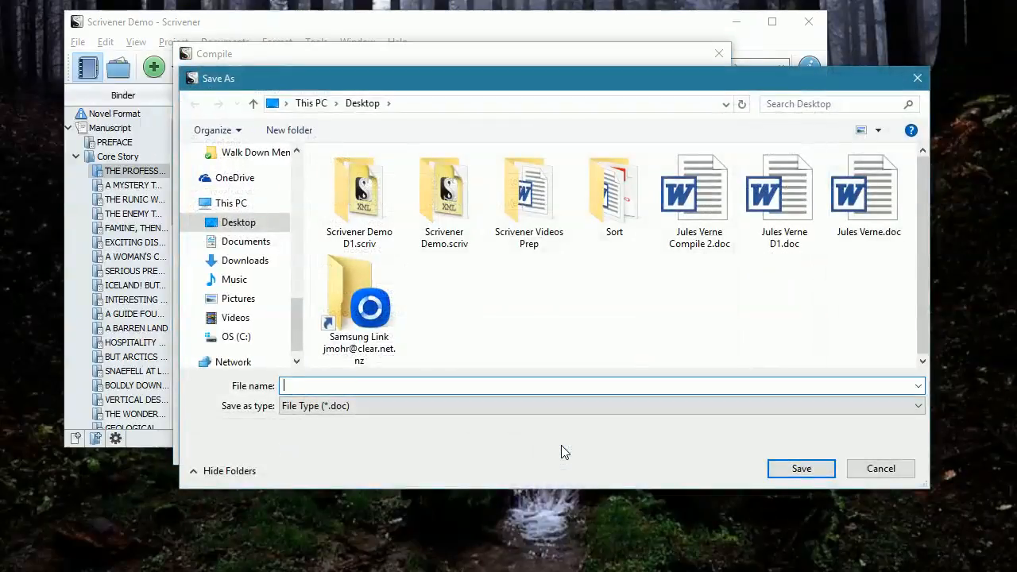
pyautogui.click(875, 203)
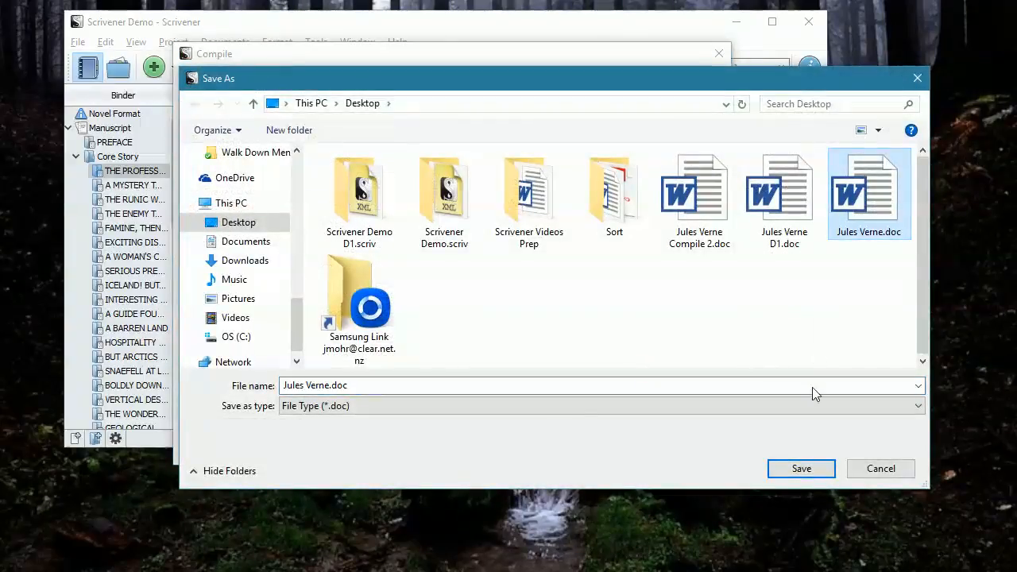
pyautogui.click(802, 469)
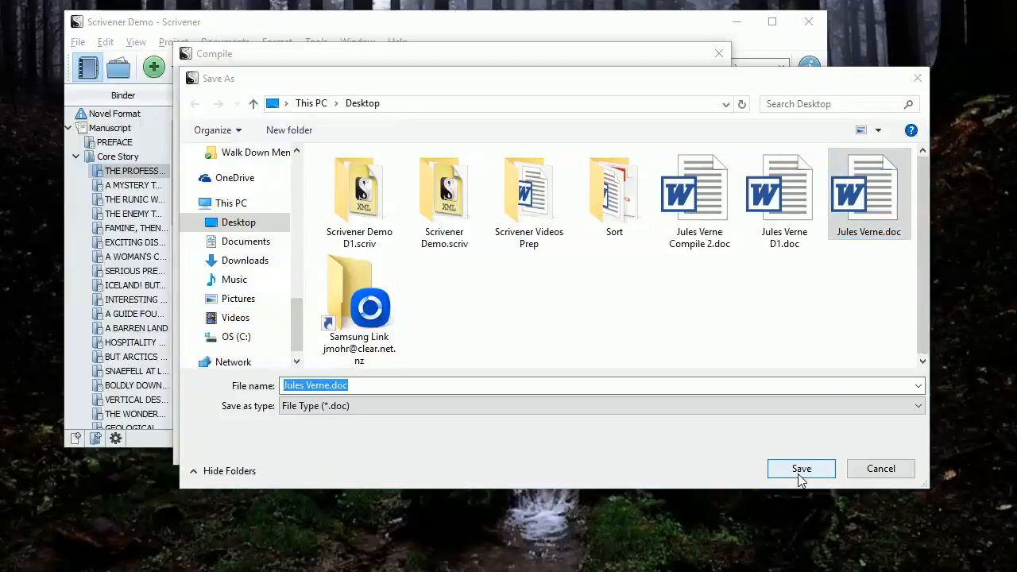
pyautogui.click(557, 301)
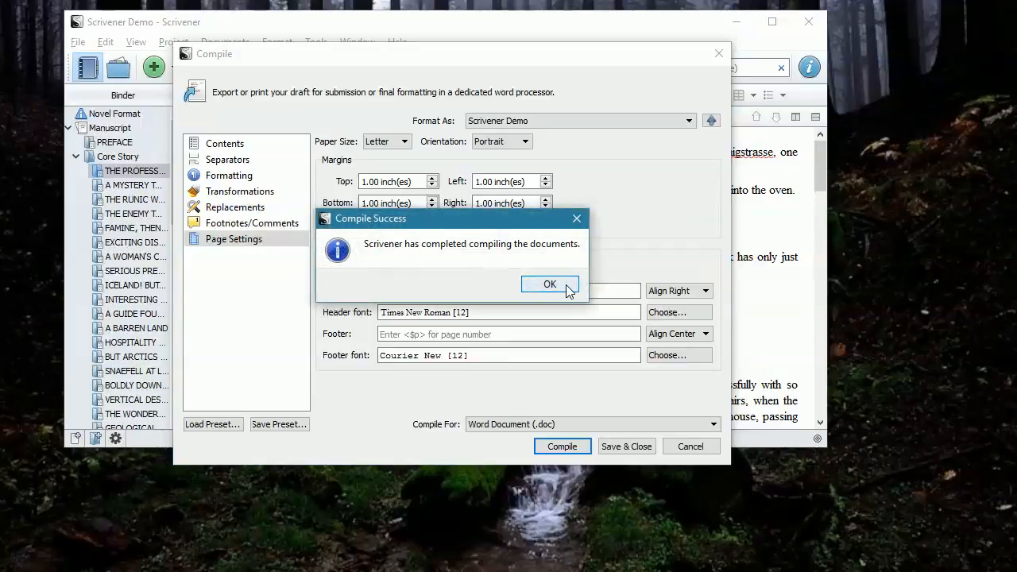
pyautogui.click(531, 284)
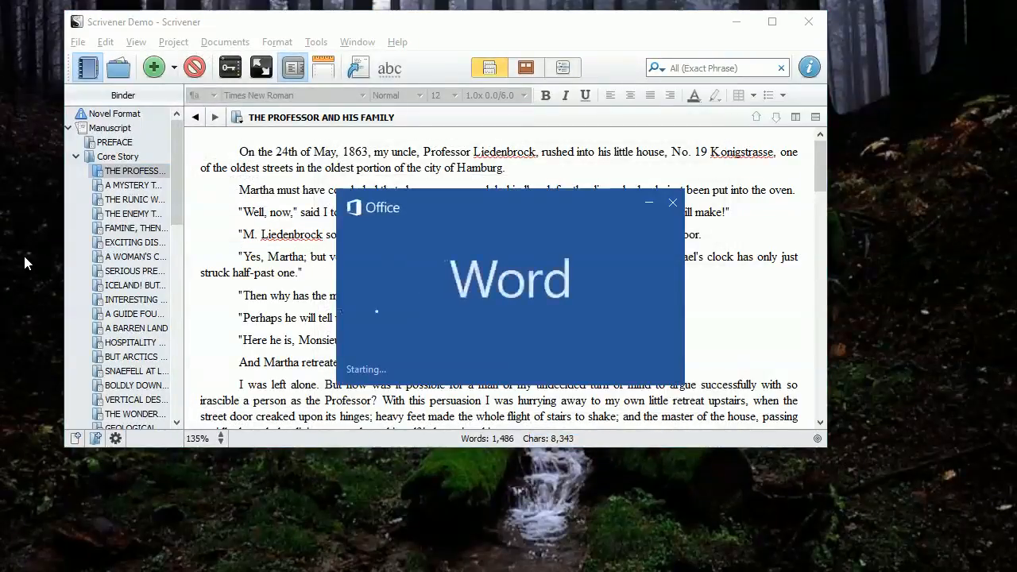
# Examine the chapter numbering and headings in the compiled Word document, from PREFACE through Core Story to the following chapters, and close it.
pyautogui.scroll(-3, 449, 388)
pyautogui.scroll(-15, 448, 388)
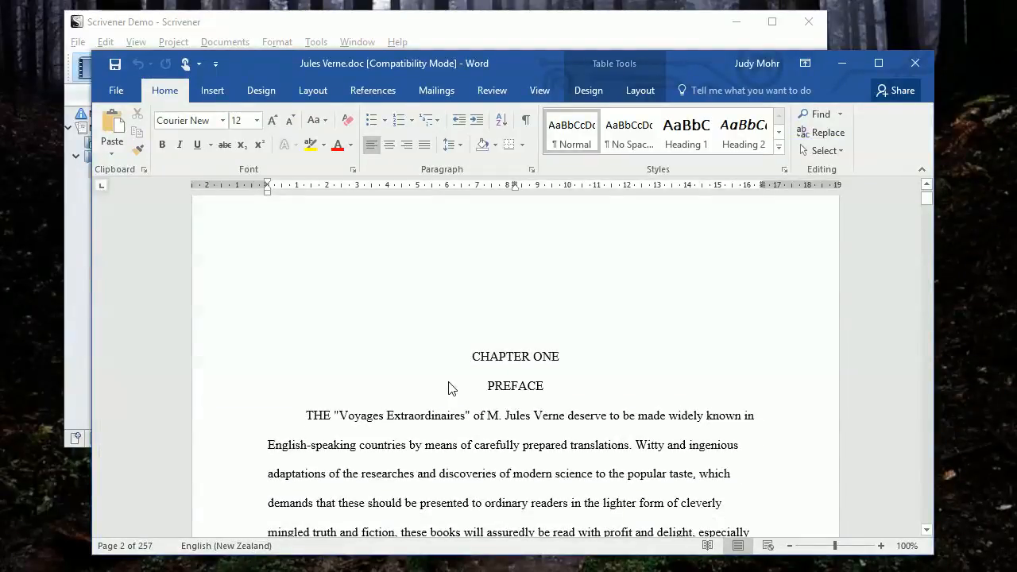
pyautogui.scroll(-15, 449, 388)
pyautogui.scroll(-3, 449, 387)
pyautogui.scroll(2, 448, 388)
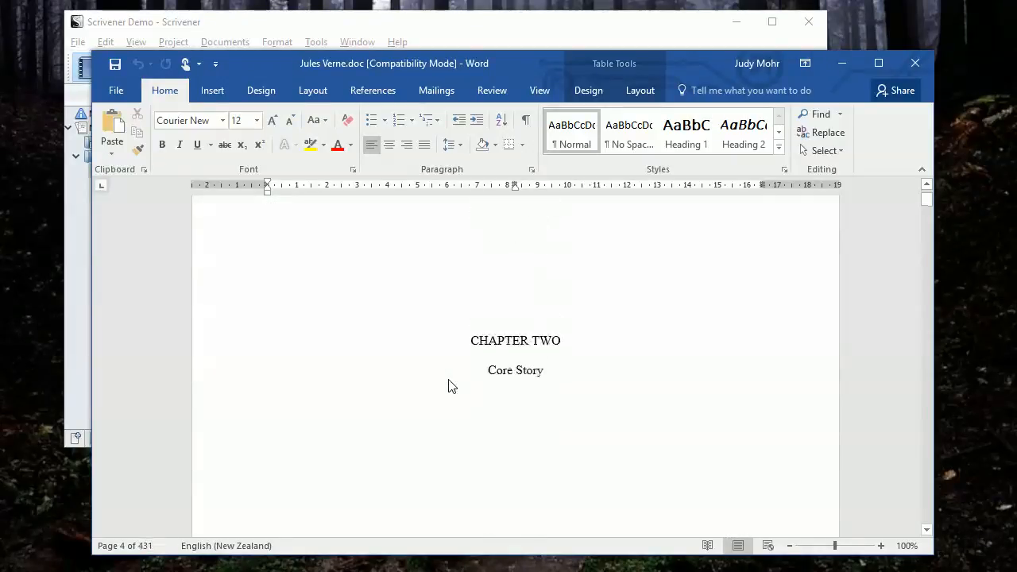
pyautogui.scroll(-10, 448, 387)
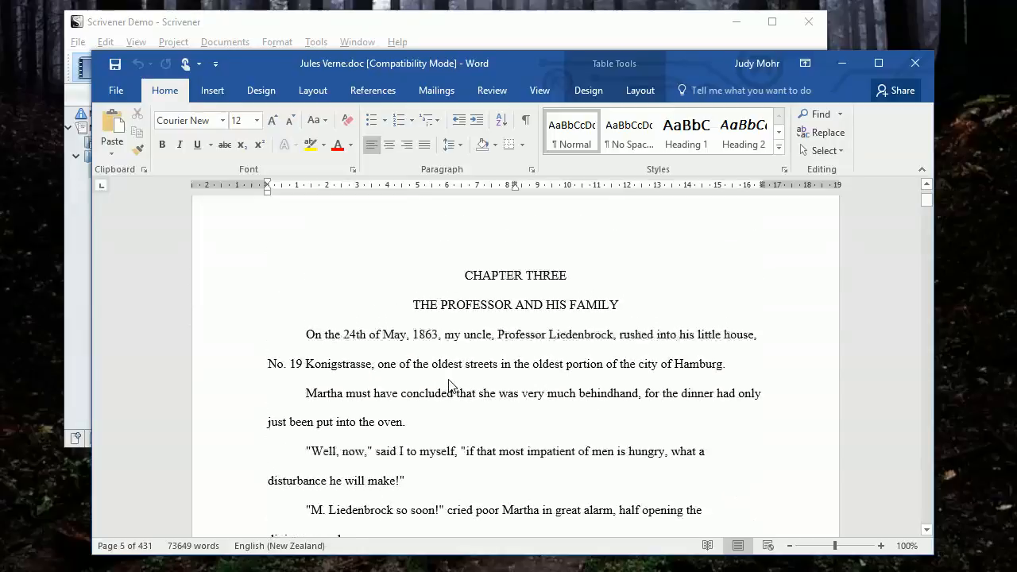
pyautogui.scroll(-10, 449, 387)
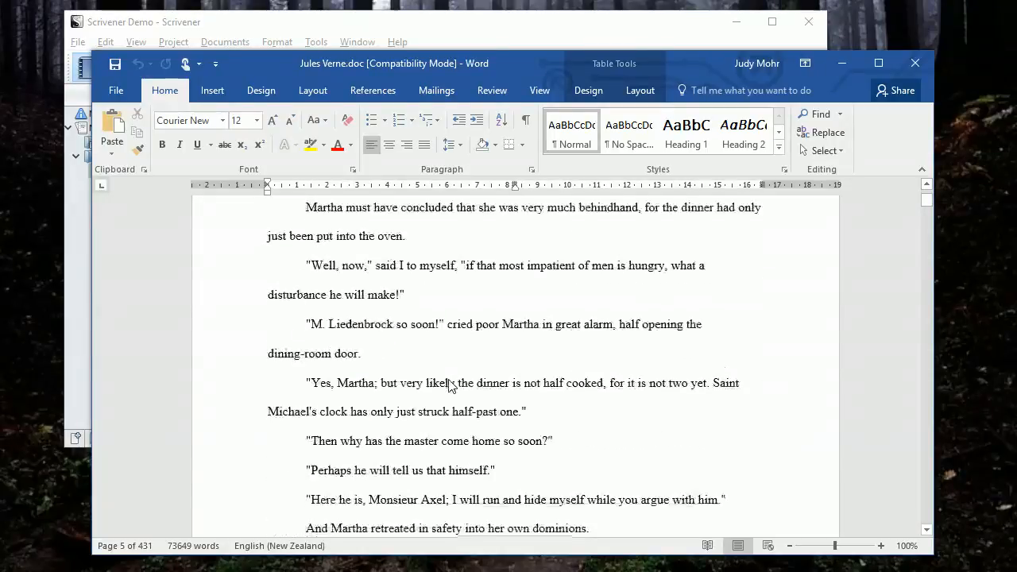
pyautogui.scroll(-20, 448, 386)
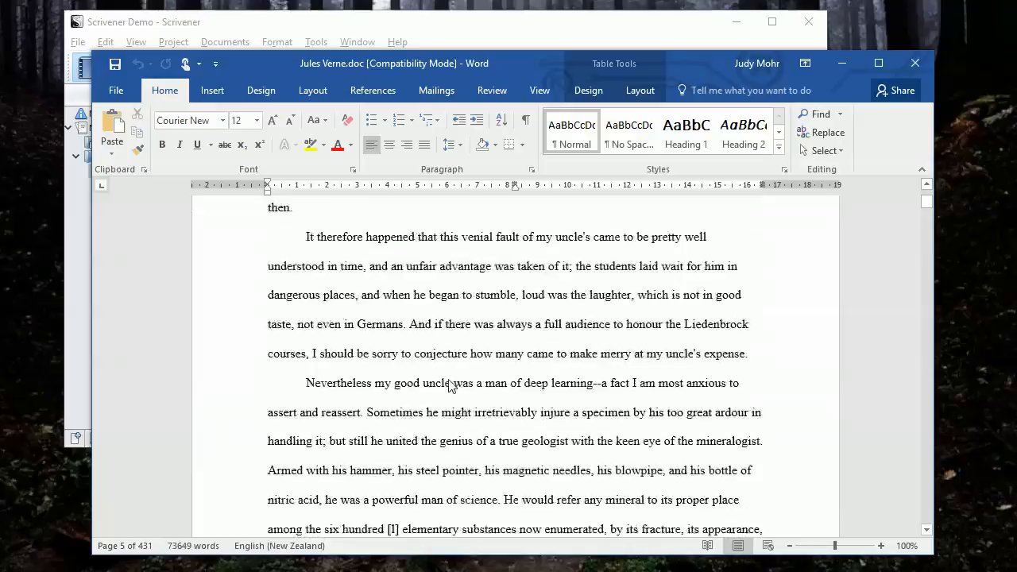
pyautogui.scroll(-20, 449, 387)
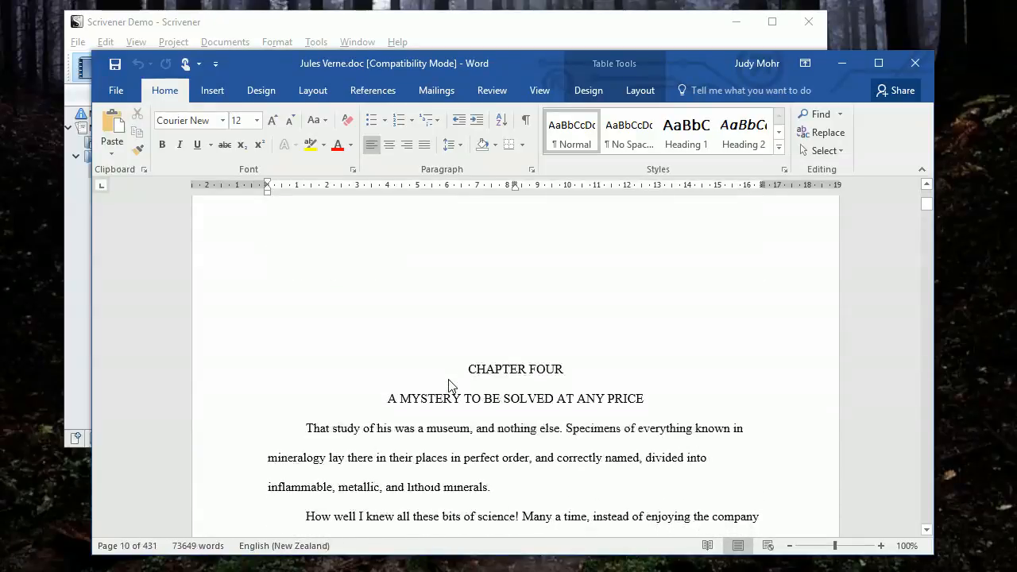
pyautogui.click(915, 64)
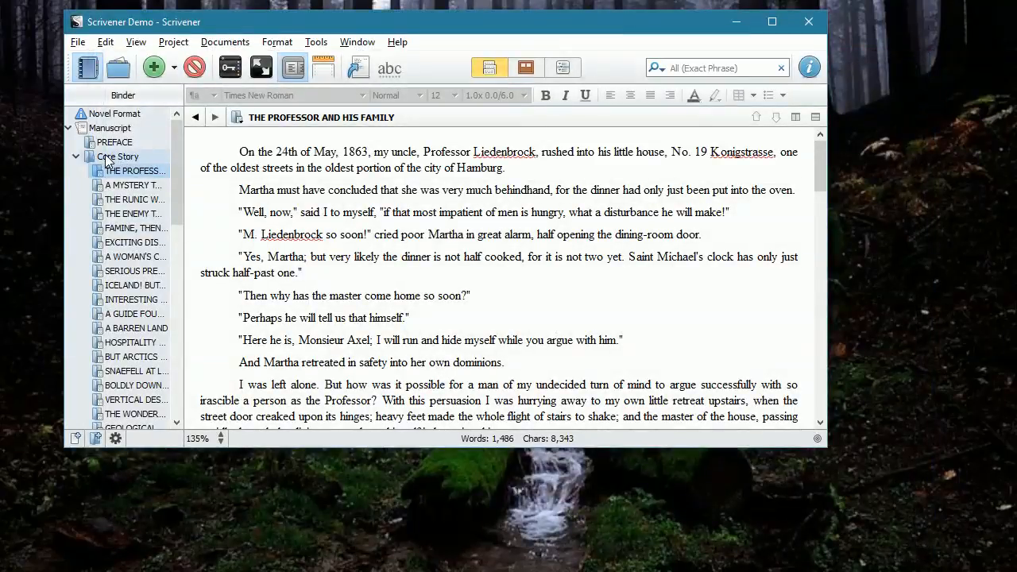
# Show the Core Story folder's General Meta-Data and exclude the folder from the compile.
pyautogui.click(117, 156)
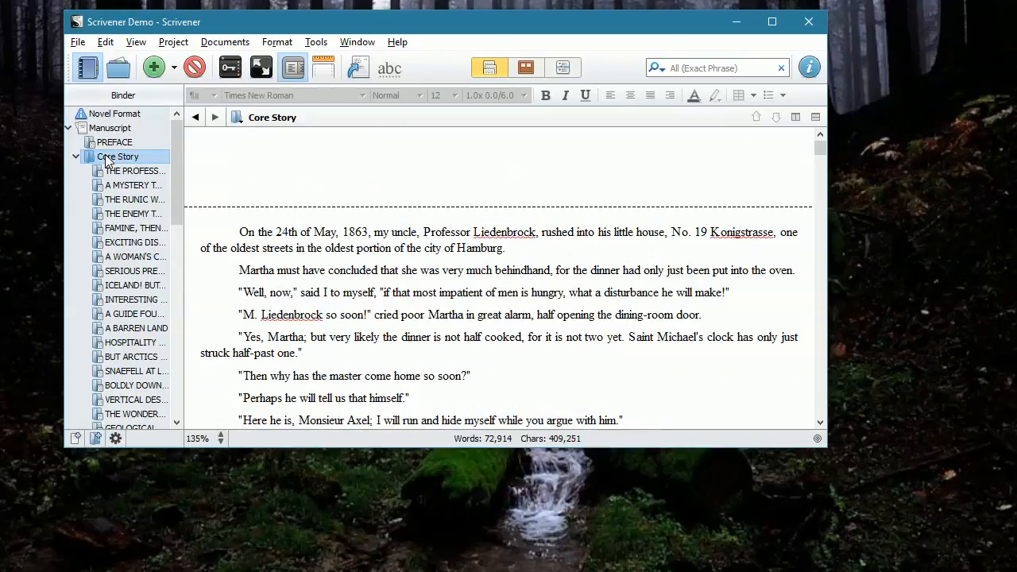
pyautogui.click(810, 69)
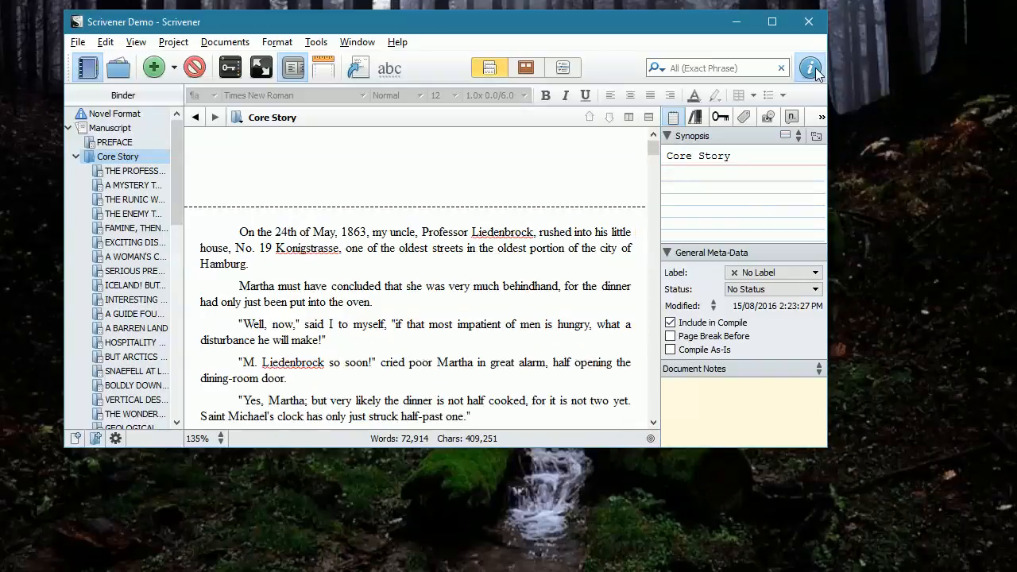
pyautogui.click(670, 323)
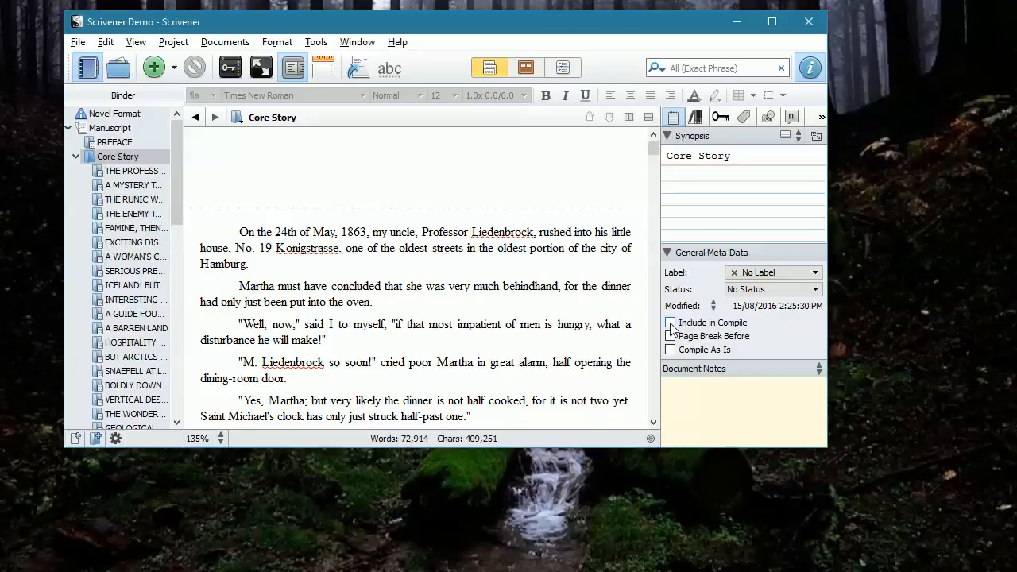
# In the compile formatting settings, add a Level 2+ folder type below the Level 1 folder.
pyautogui.click(360, 70)
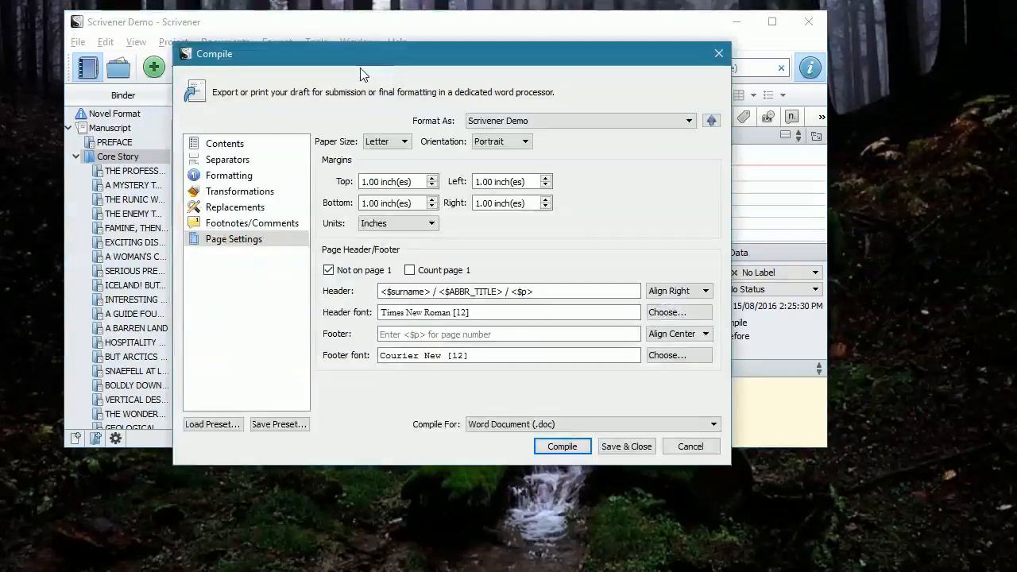
pyautogui.click(226, 177)
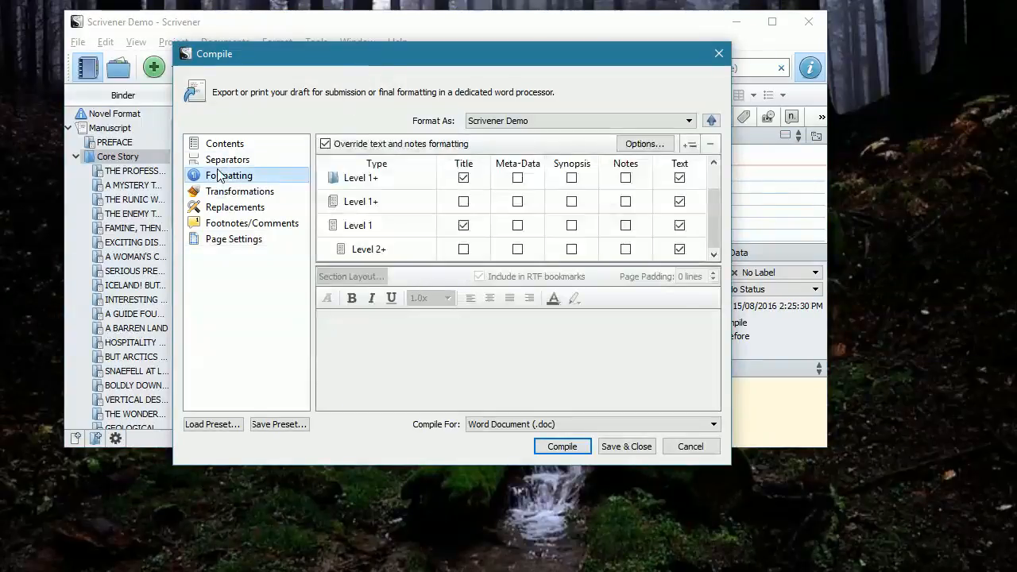
pyautogui.click(365, 180)
pyautogui.scroll(1, 411, 223)
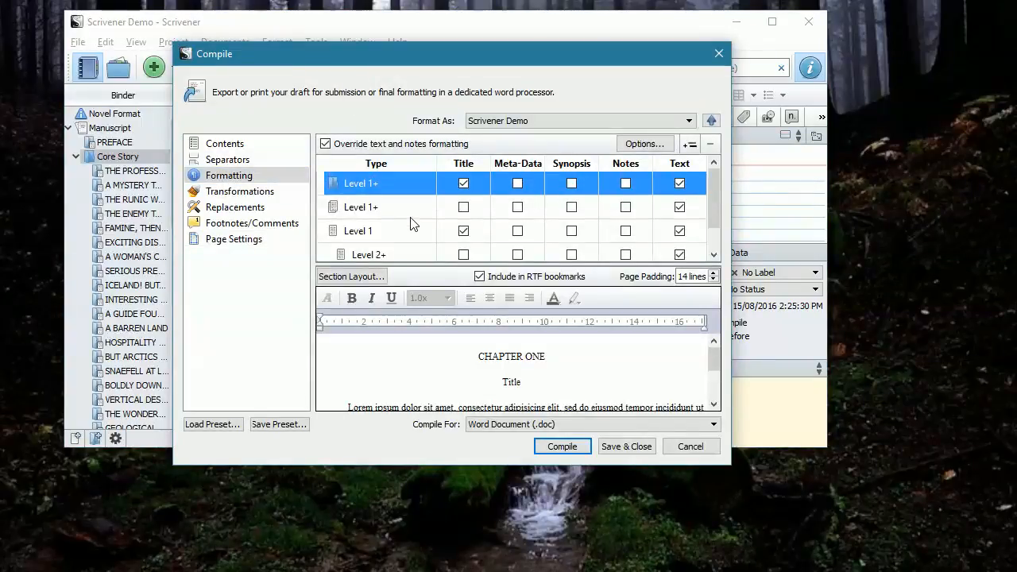
pyautogui.click(691, 145)
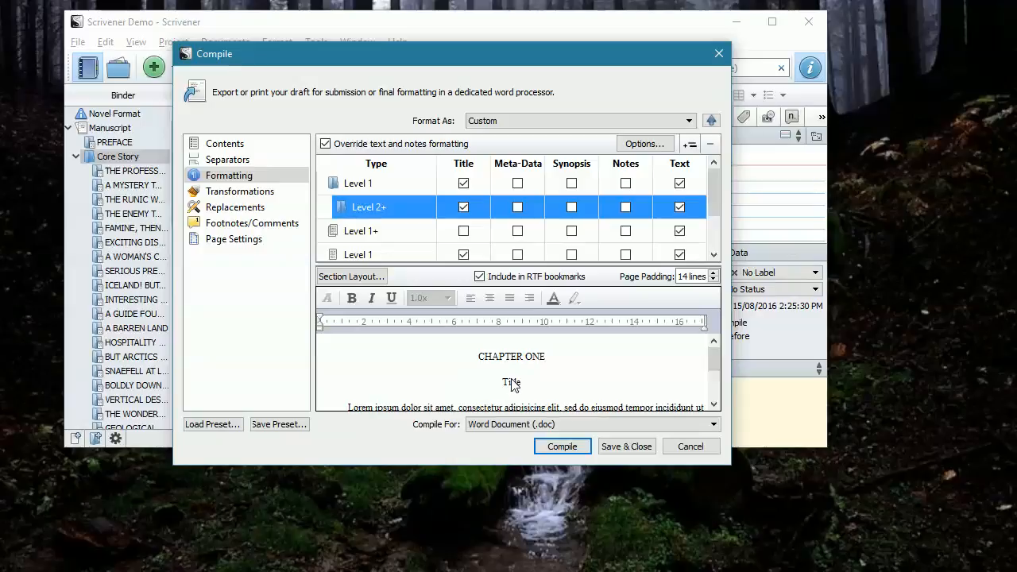
# Remove the "Chapter <$t>" title prefix from the Level 1 folder's section layout and compare its preview with the Level 2+ folder's.
pyautogui.click(352, 185)
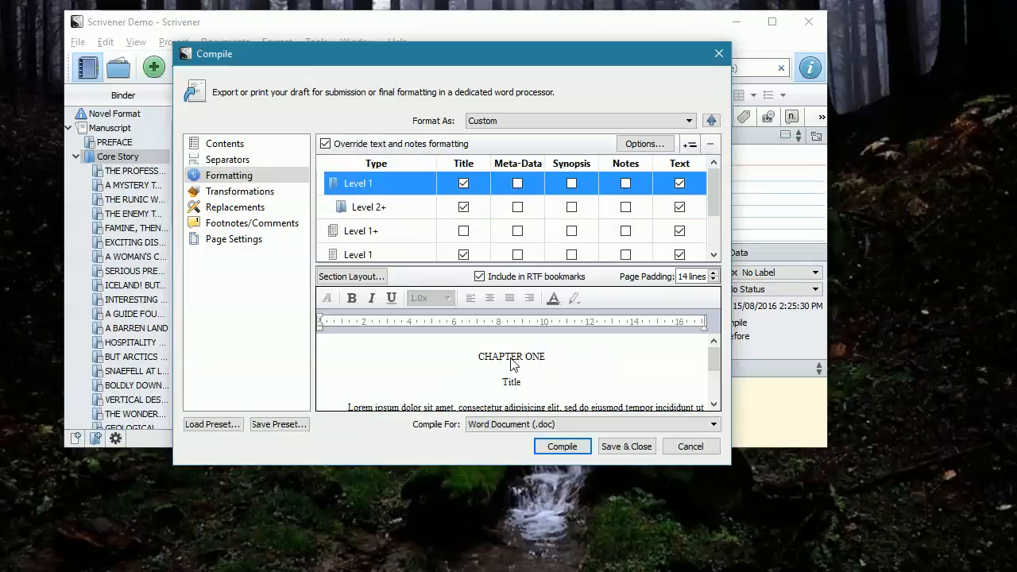
pyautogui.click(350, 277)
pyautogui.moveTo(426, 191); pyautogui.dragTo(265, 179)
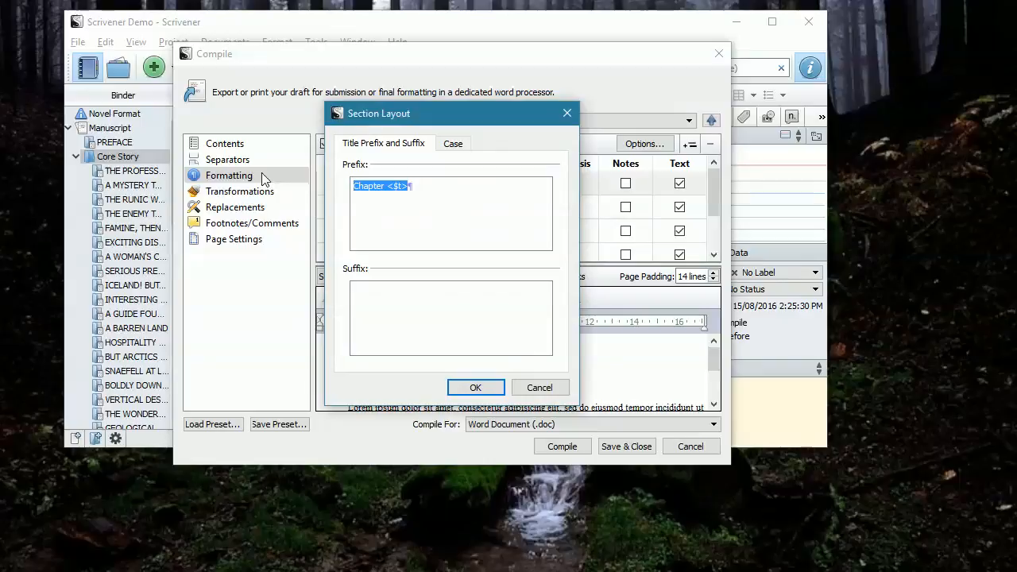
pyautogui.press('BackSpace')
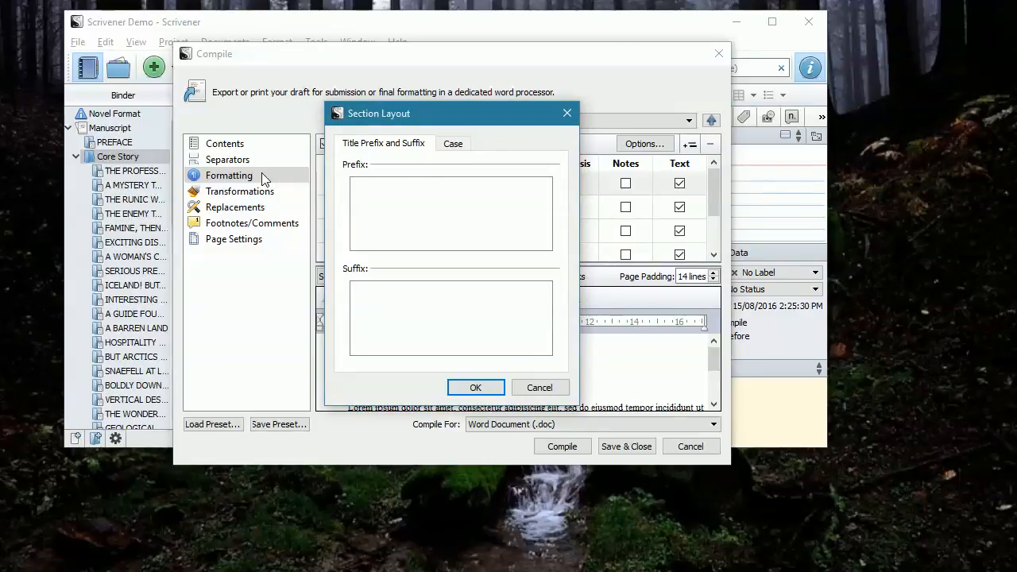
pyautogui.click(477, 388)
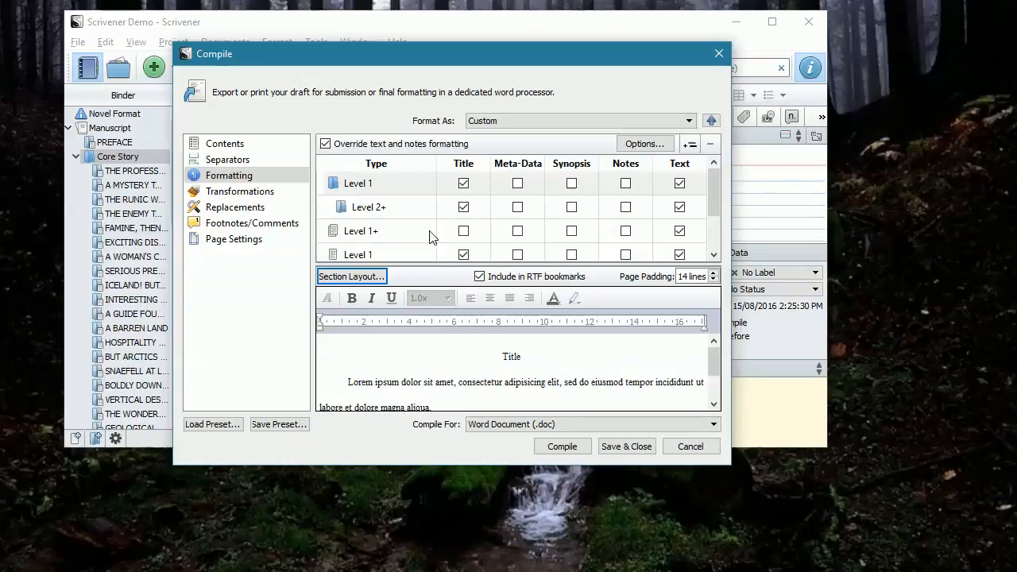
pyautogui.click(369, 213)
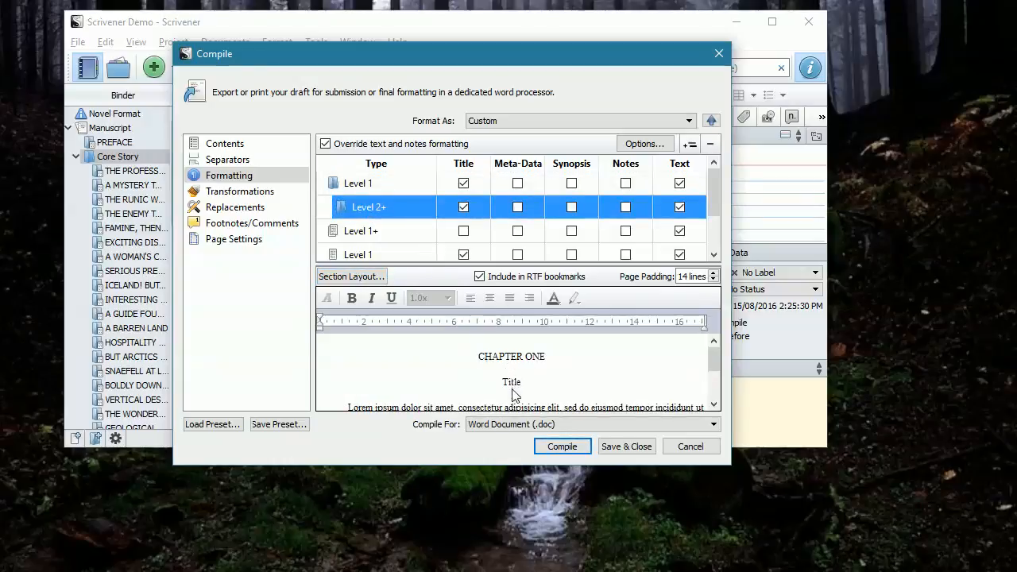
pyautogui.click(394, 184)
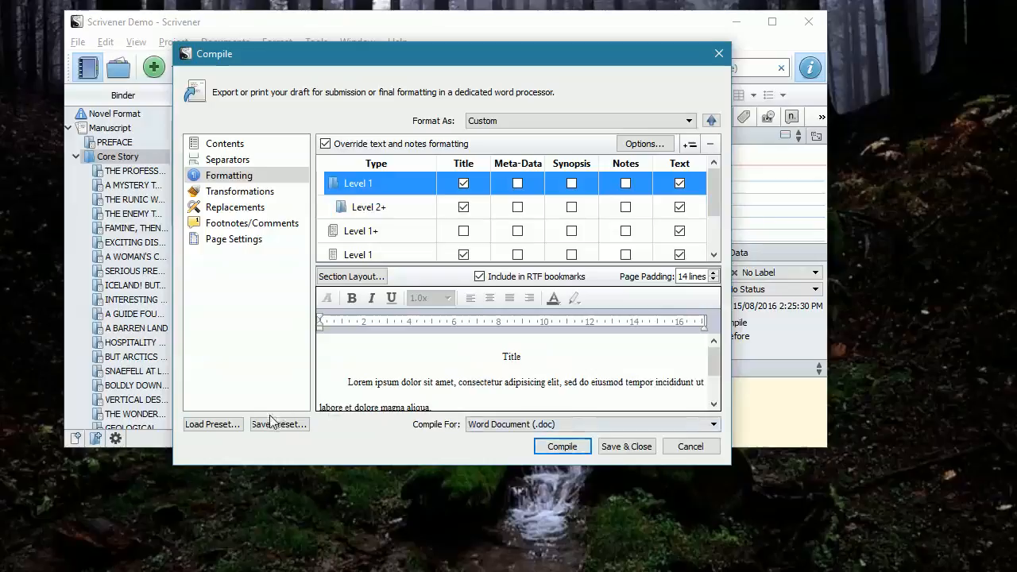
# Compile the manuscript to Word with the custom formatting, overwriting Jules Verne.doc on the Desktop.
pyautogui.click(562, 447)
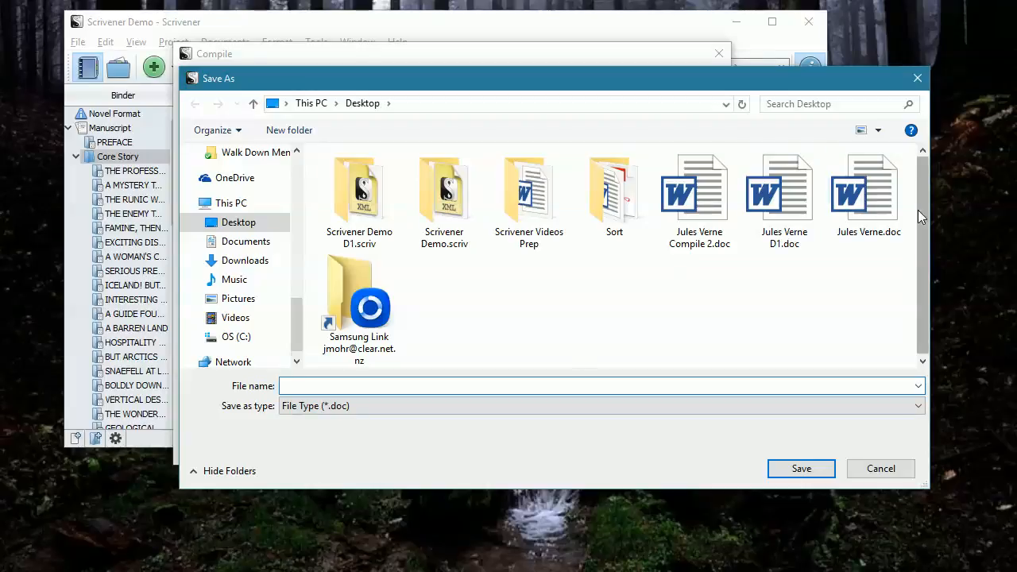
pyautogui.click(868, 232)
pyautogui.click(799, 473)
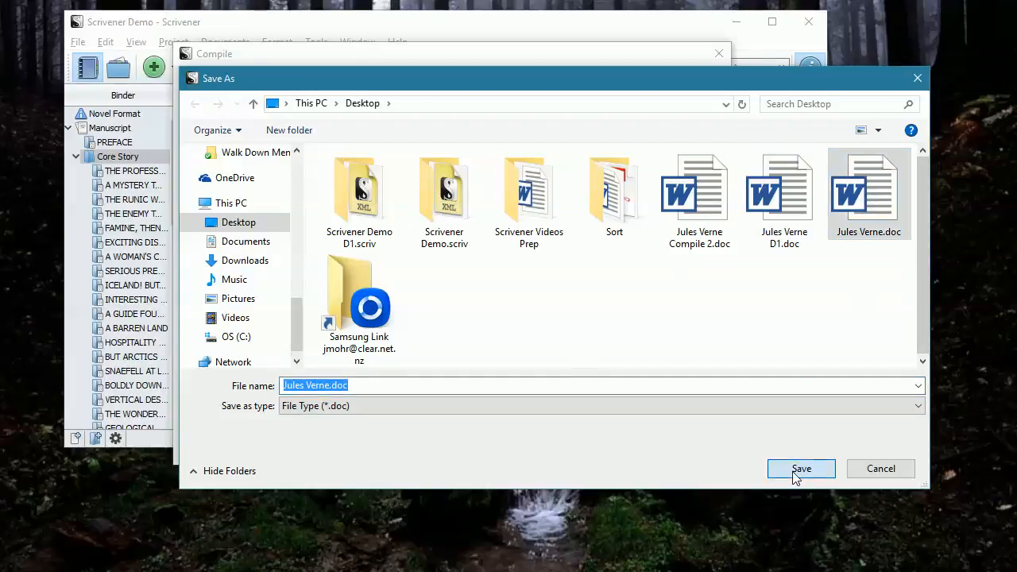
pyautogui.click(563, 300)
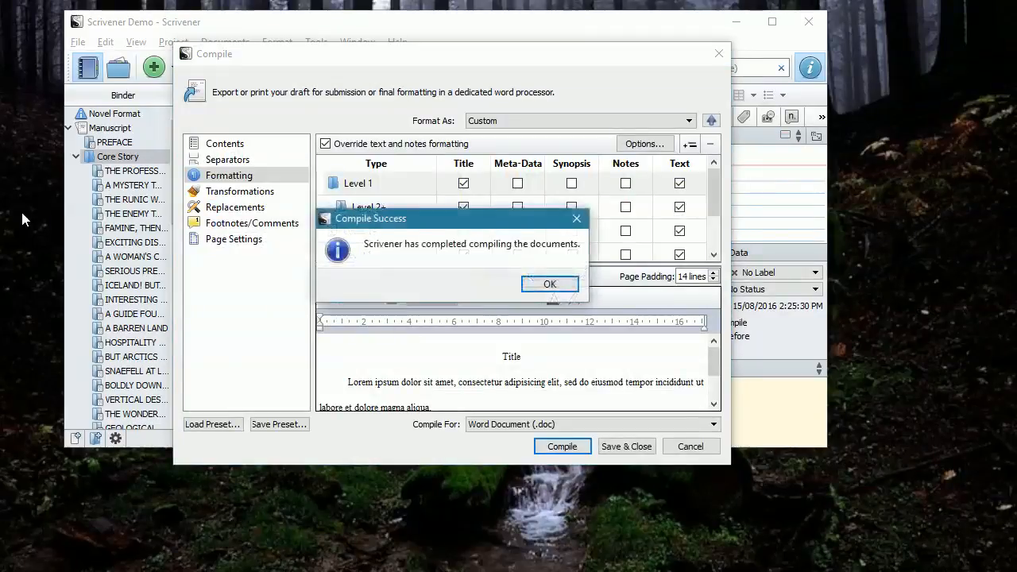
pyautogui.click(552, 286)
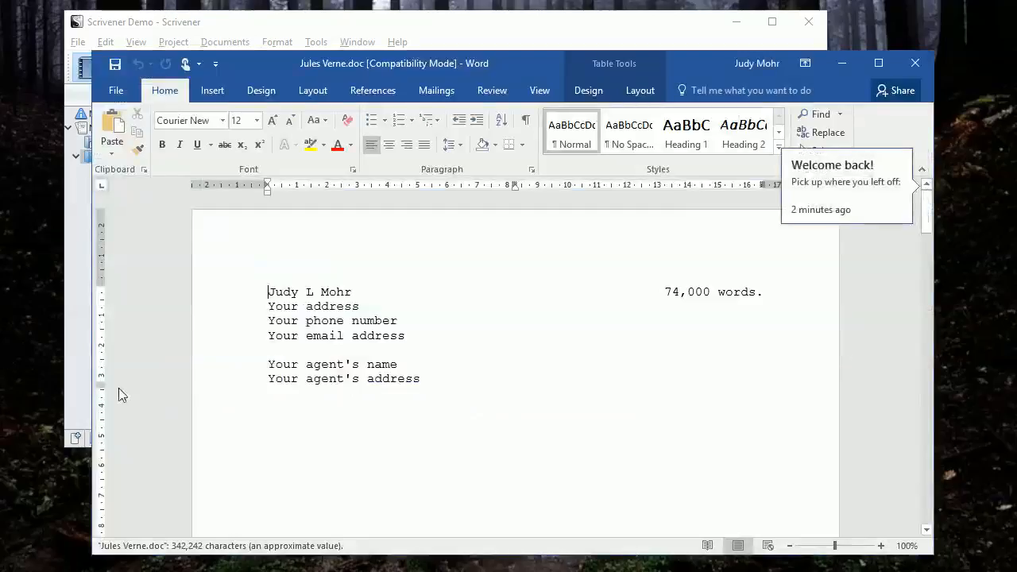
# Check the PREFACE and first chapter headings and the page header in the newly compiled Word document, and close it.
pyautogui.scroll(-20, 522, 368)
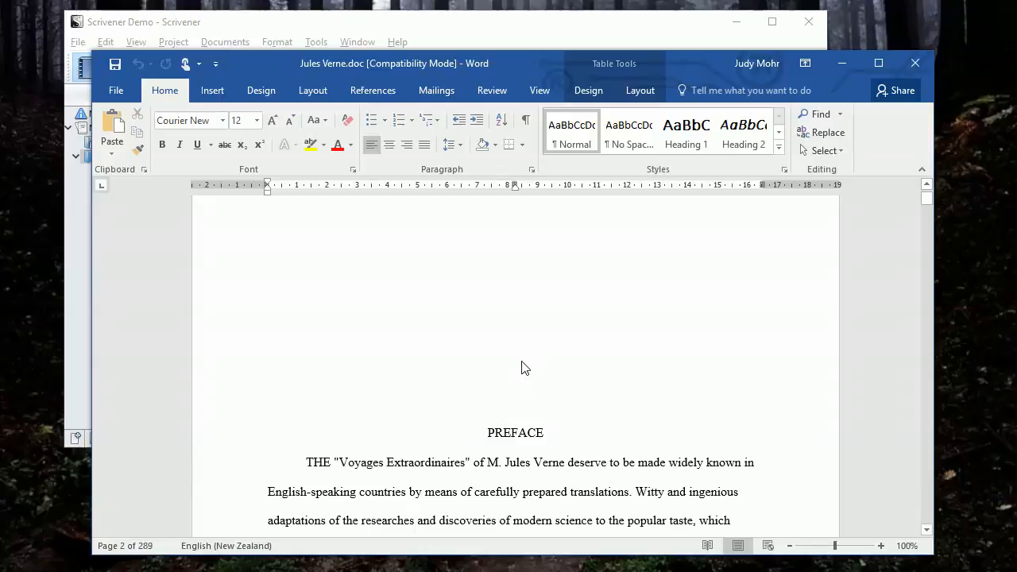
pyautogui.scroll(-8, 522, 368)
pyautogui.scroll(-10, 523, 368)
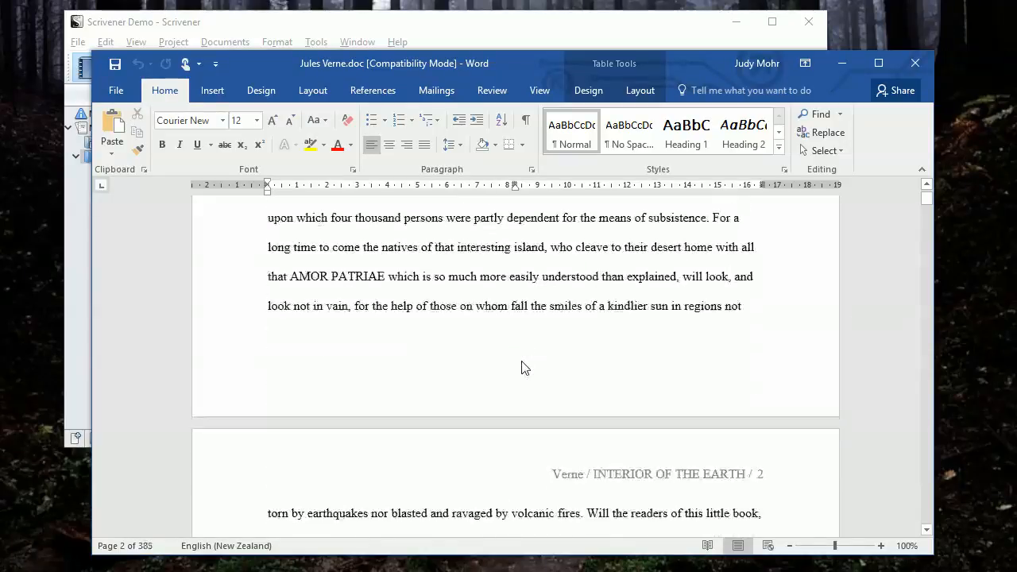
pyautogui.scroll(-10, 522, 368)
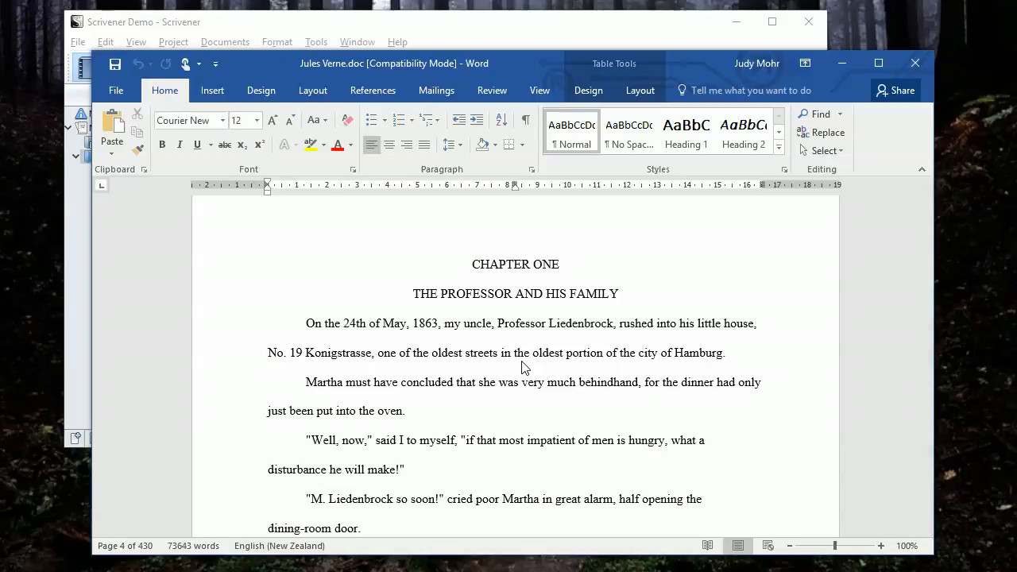
pyautogui.scroll(5, 412, 237)
pyautogui.scroll(20, 412, 237)
pyautogui.scroll(10, 414, 237)
pyautogui.scroll(5, 413, 237)
pyautogui.click(917, 64)
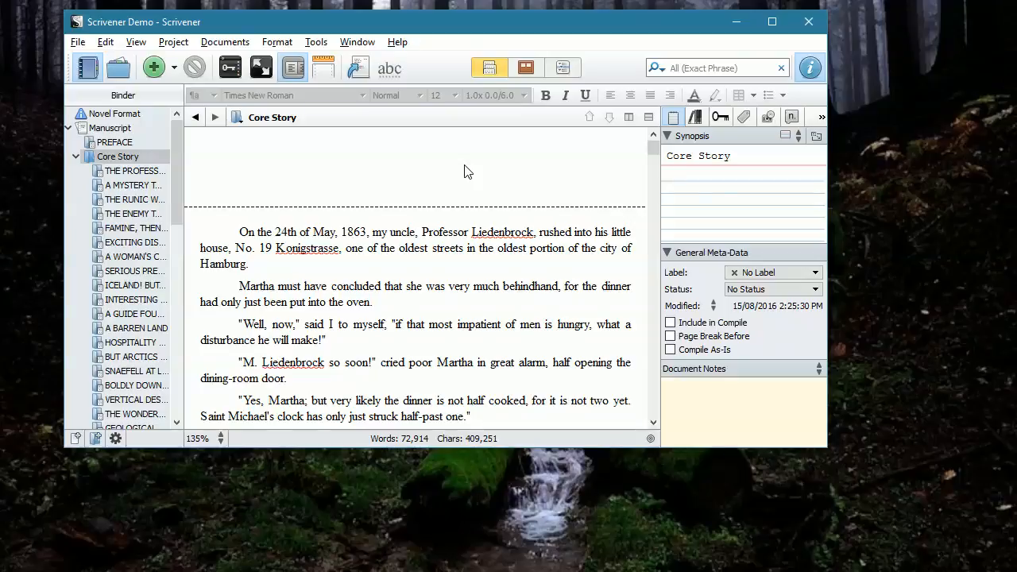
# Select the Core Story folder in the binder.
pyautogui.click(100, 162)
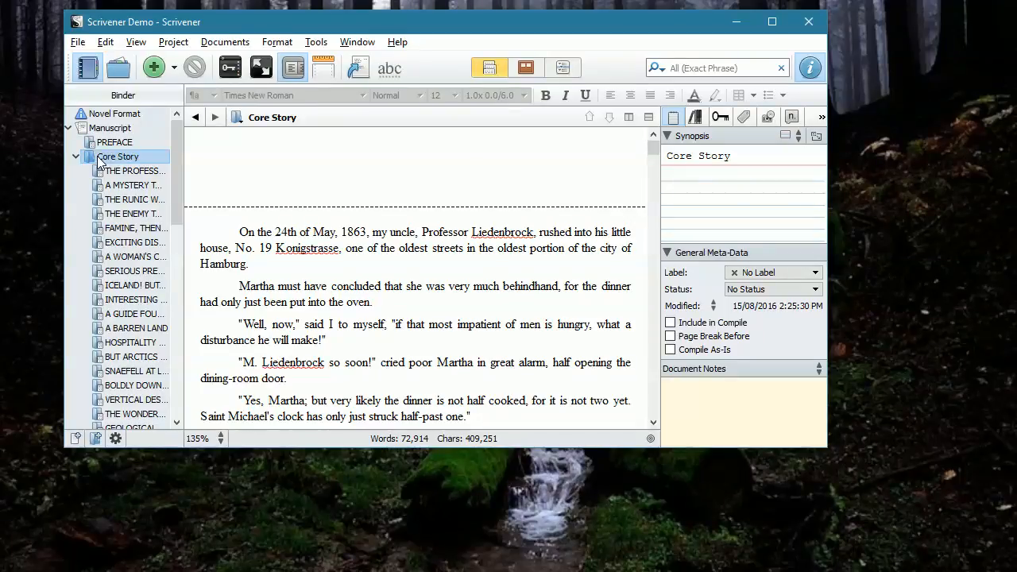